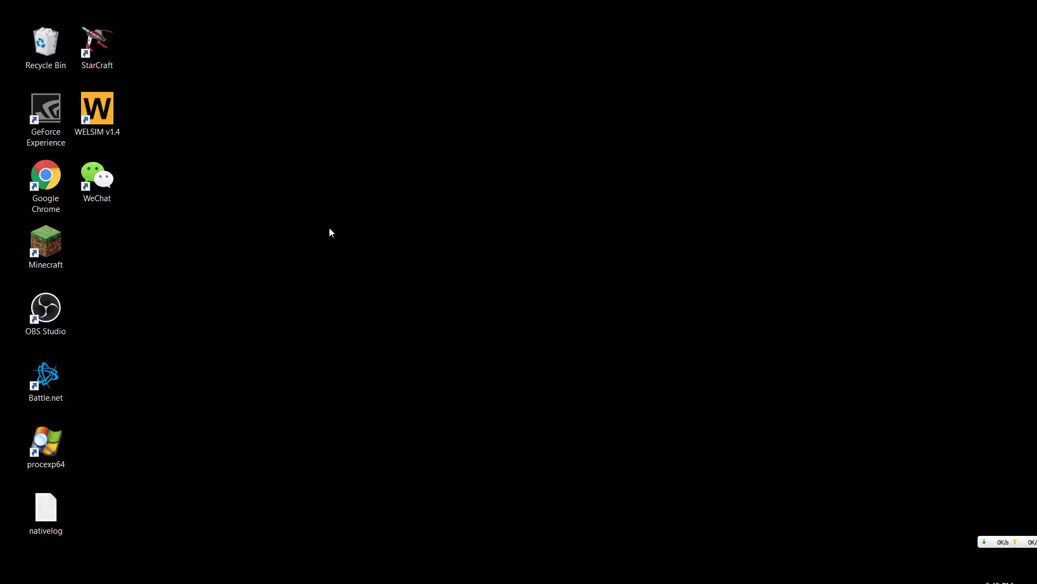
Launch WELSIM v1.4, check its product and build information, and dismiss it.
{"action": "double_click", "coordinate": [97, 111]}
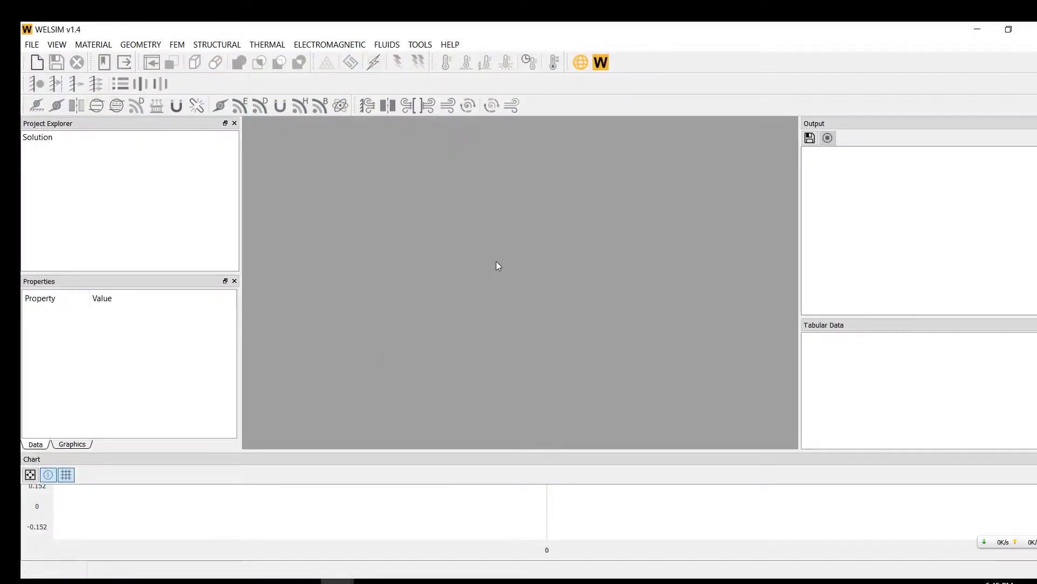
{"action": "left_click", "coordinate": [600, 62]}
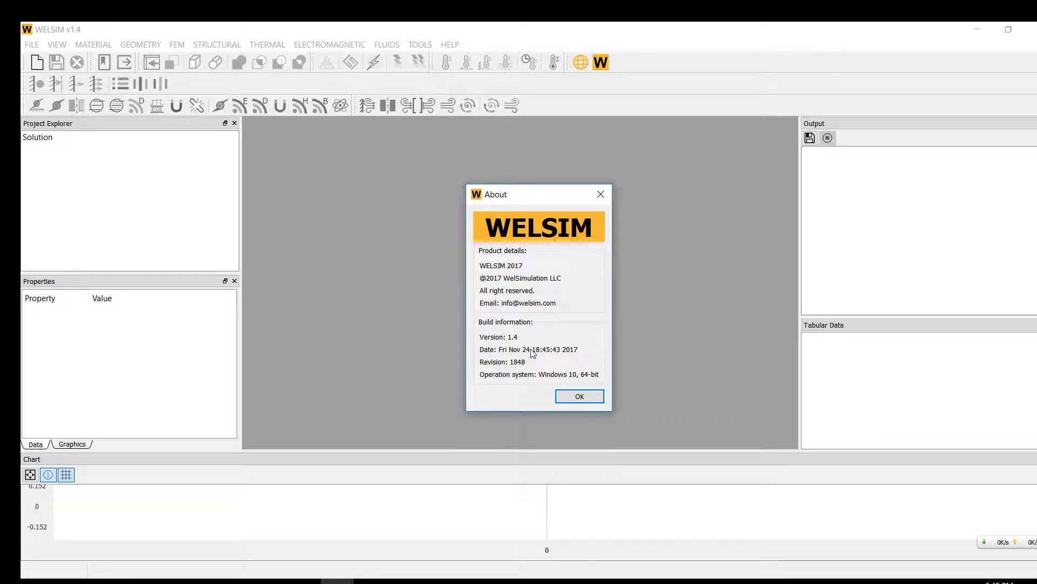
{"action": "left_click", "coordinate": [579, 397]}
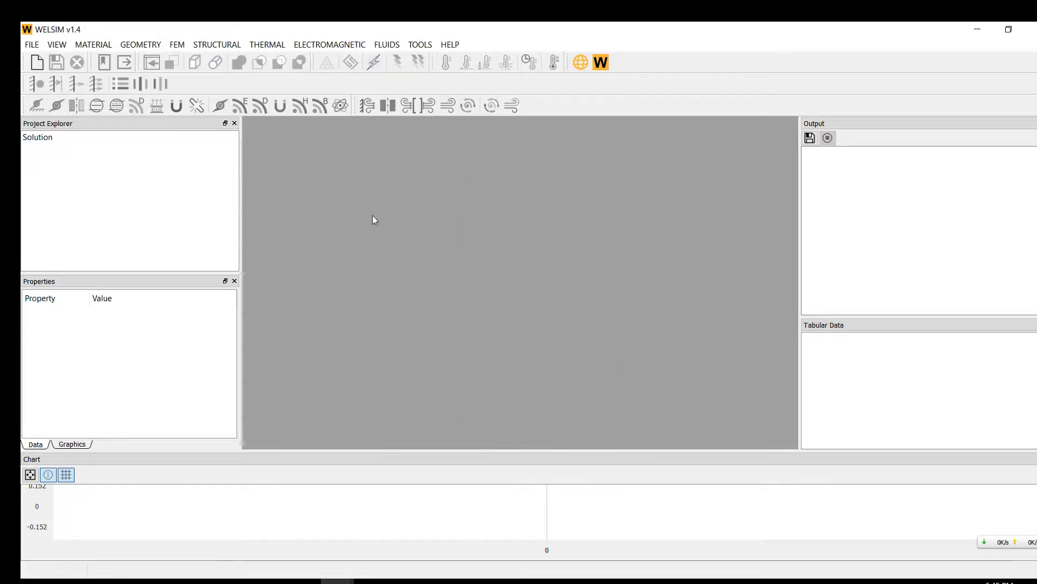
Create a new FEM project and dismiss the license notices.
{"action": "left_click", "coordinate": [37, 62]}
{"action": "left_click", "coordinate": [580, 323]}
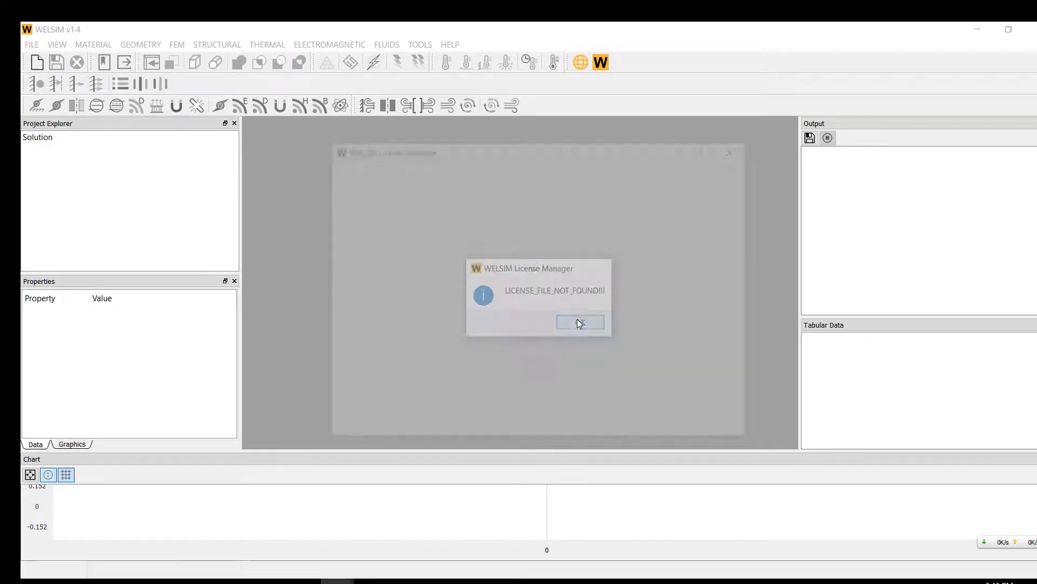
{"action": "left_click", "coordinate": [718, 332]}
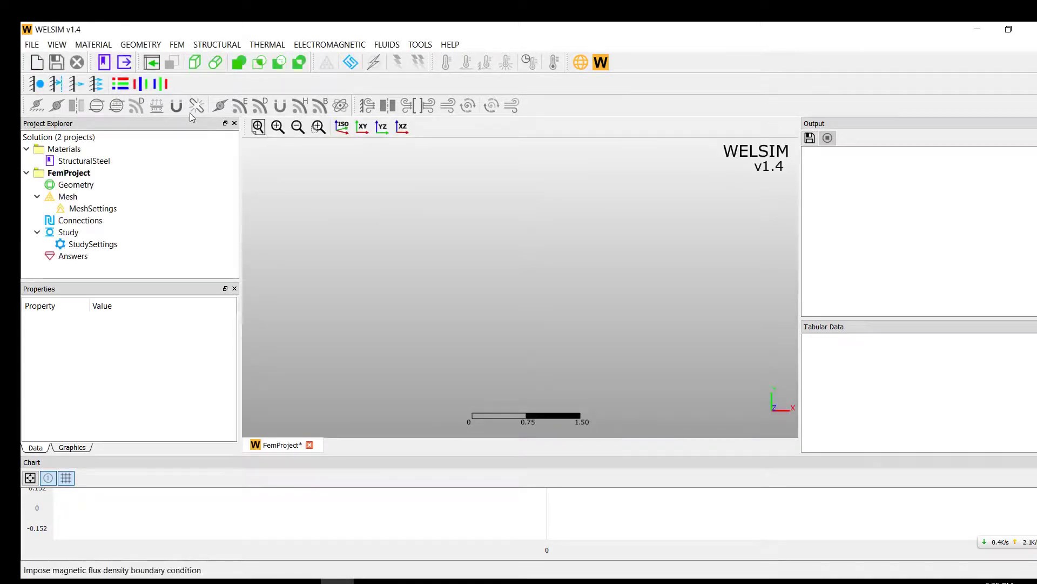
Import the geometry file t_tube.step into the project and inspect the T-shaped tube from several angles.
{"action": "left_click", "coordinate": [159, 64]}
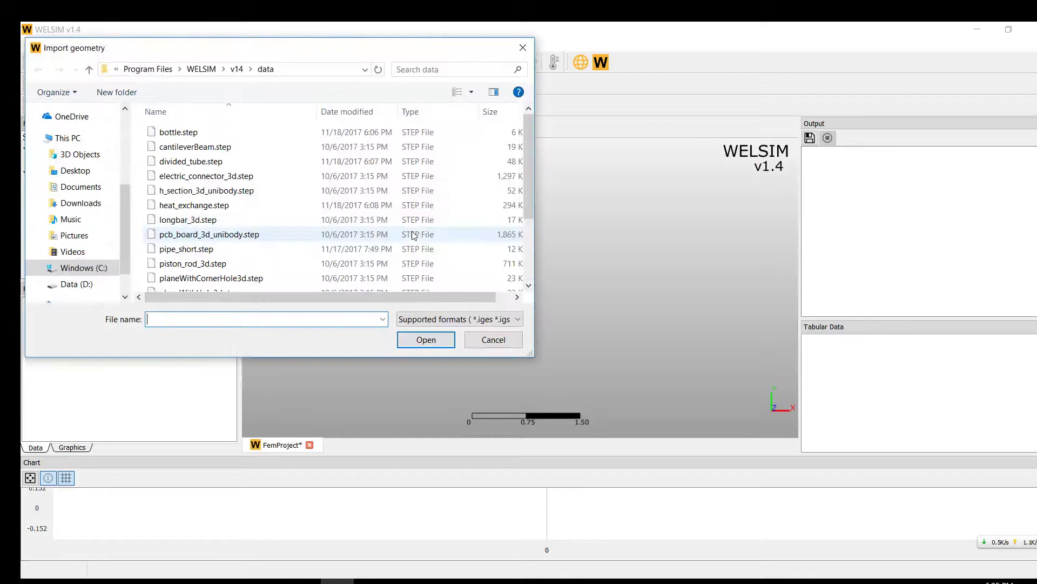
{"action": "scroll", "coordinate": [220, 226], "scroll_direction": "down", "scroll_amount": 2}
{"action": "left_click", "coordinate": [179, 269]}
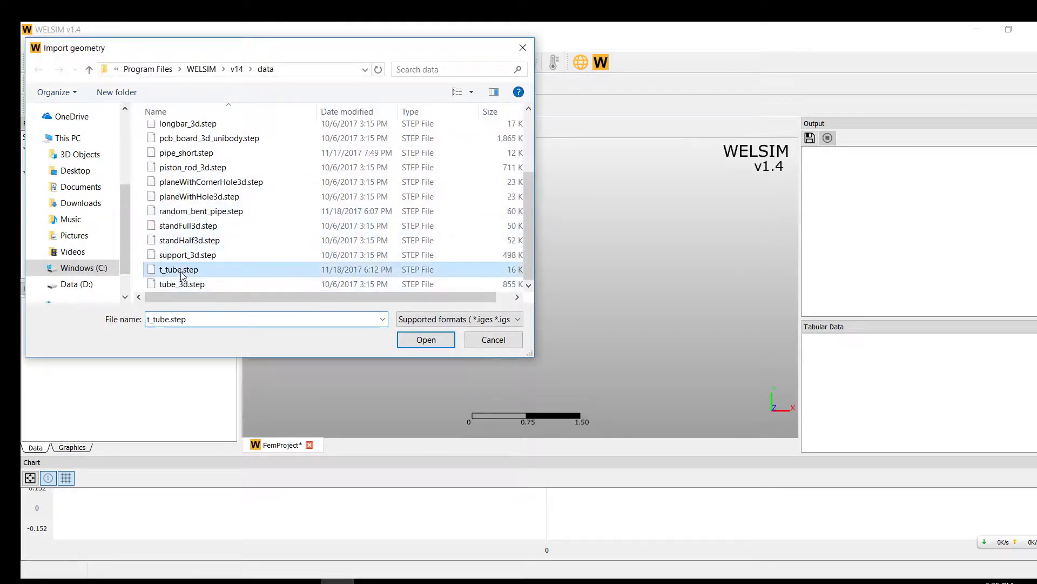
{"action": "left_click", "coordinate": [423, 340]}
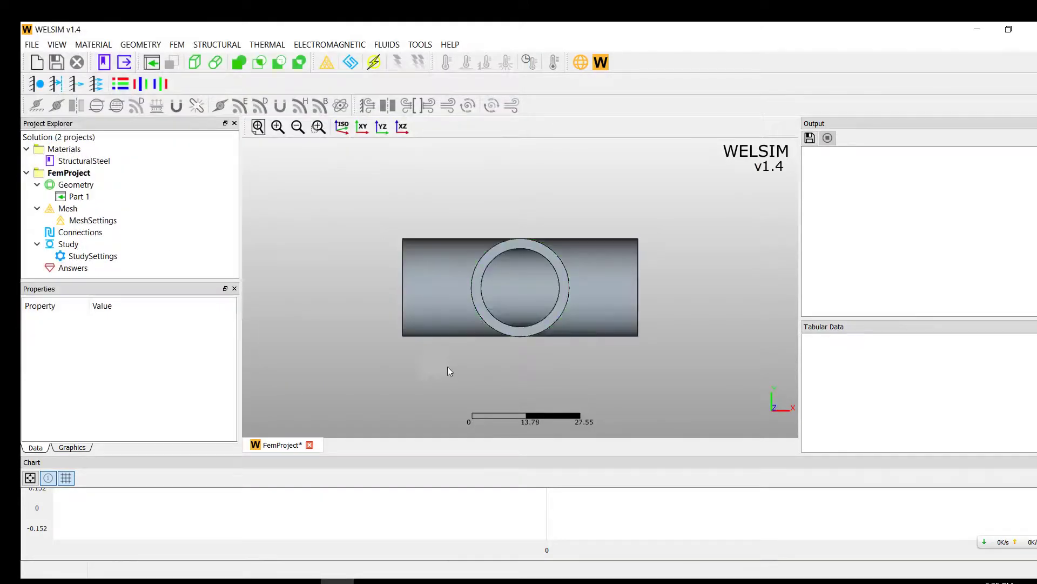
{"action": "left_click_drag", "start_coordinate": [448, 367], "coordinate": [611, 241]}
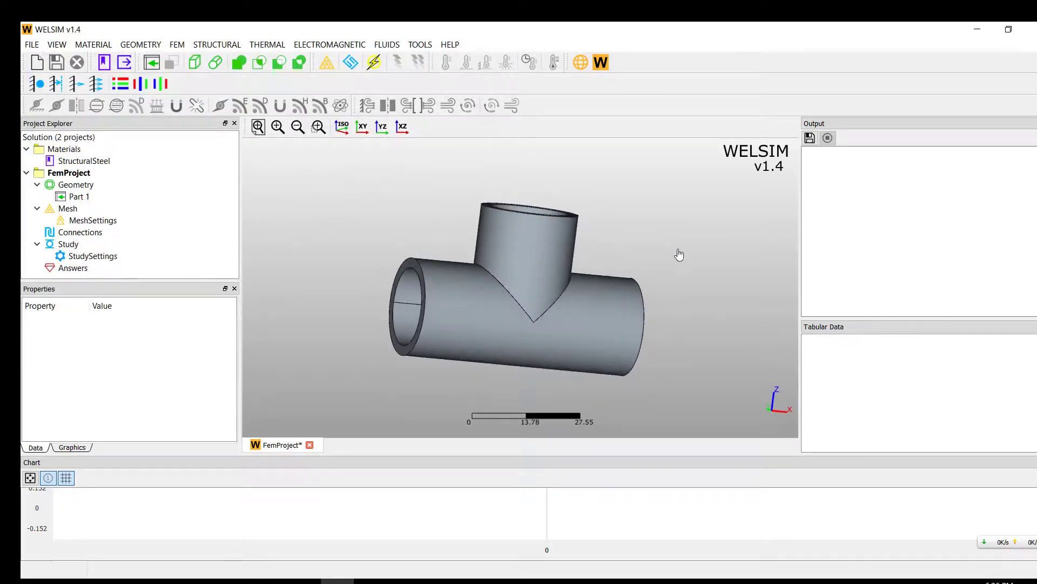
{"action": "left_click_drag", "start_coordinate": [679, 255], "coordinate": [697, 280]}
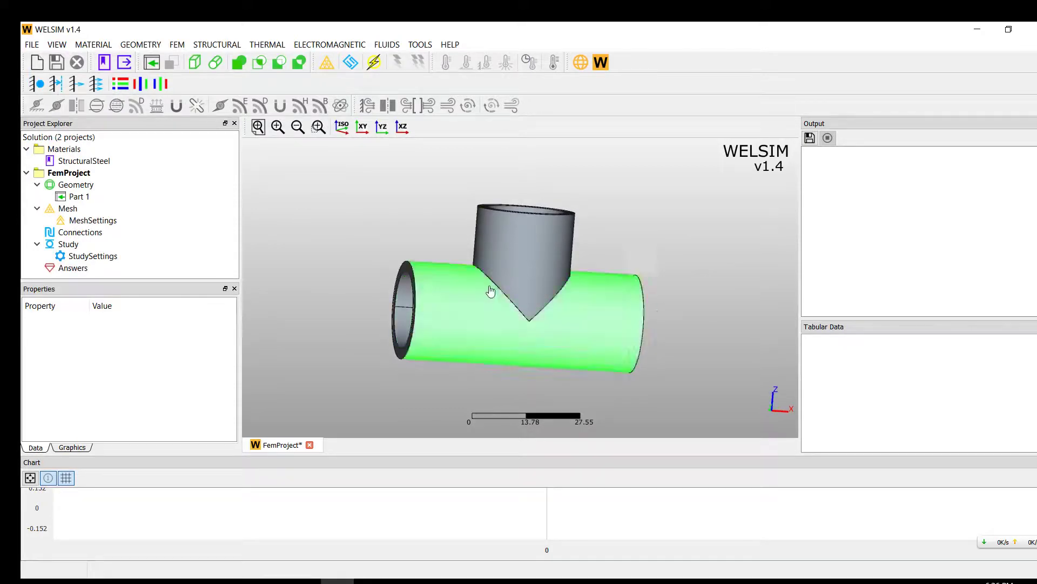
{"action": "left_click_drag", "start_coordinate": [490, 292], "coordinate": [530, 241]}
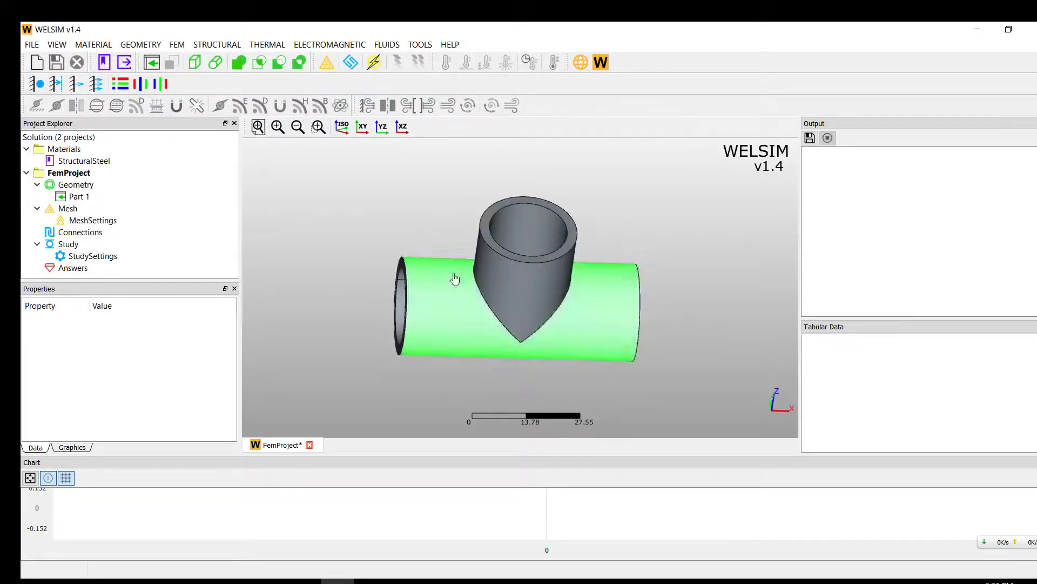
{"action": "left_click_drag", "start_coordinate": [455, 278], "coordinate": [407, 225]}
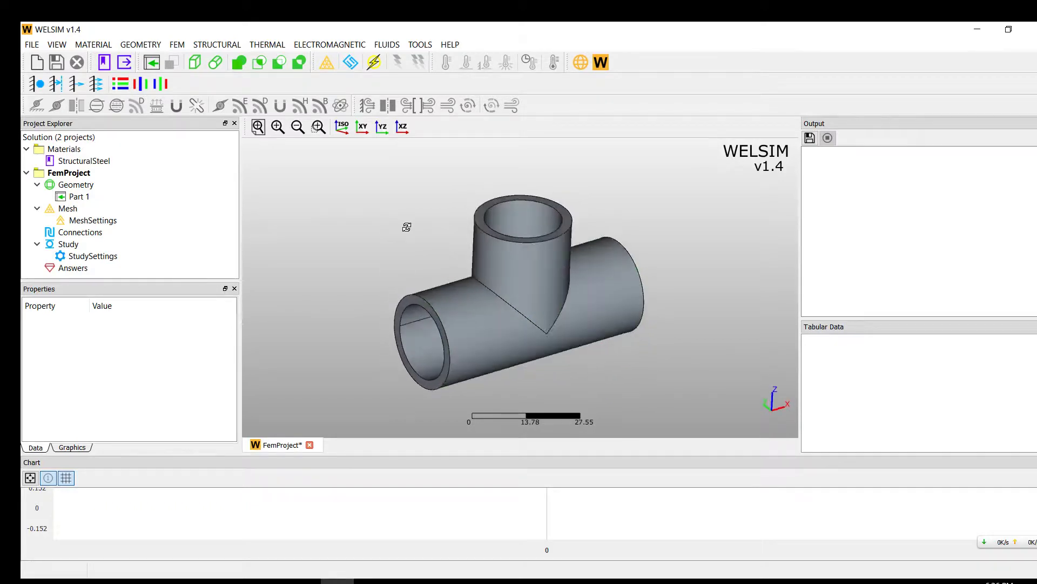
Add a new material and load the Aluminum Alloy properties into it from the general materials library.
{"action": "left_click", "coordinate": [104, 63]}
{"action": "left_click", "coordinate": [73, 172]}
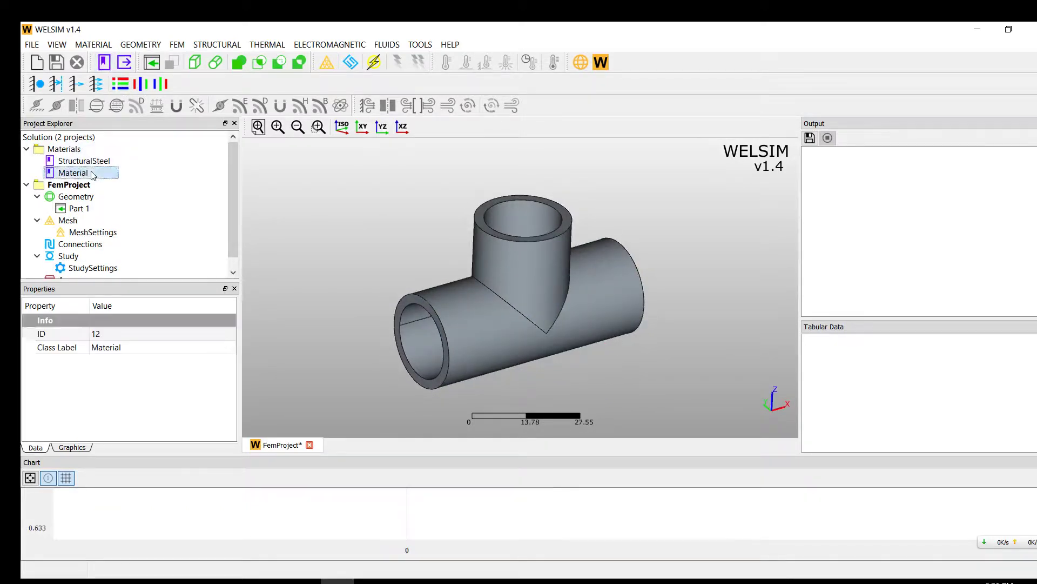
{"action": "left_click", "coordinate": [289, 190]}
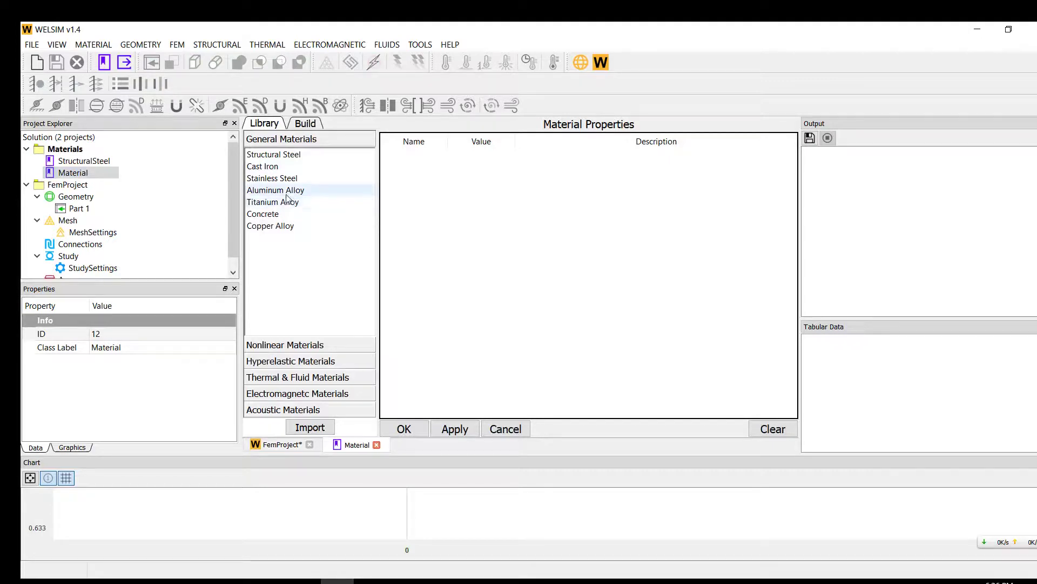
{"action": "left_click", "coordinate": [404, 429]}
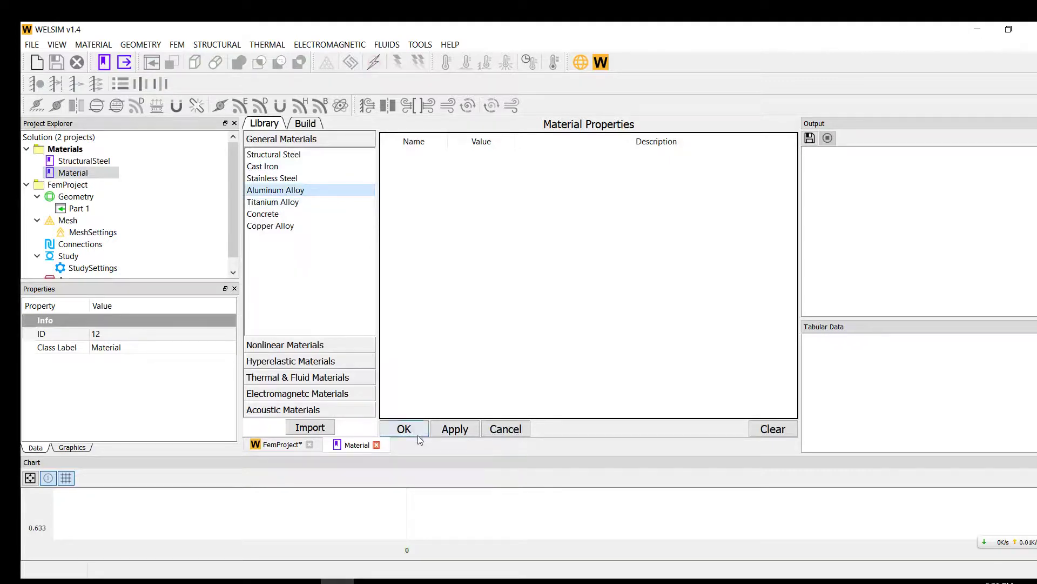
{"action": "left_click", "coordinate": [559, 328]}
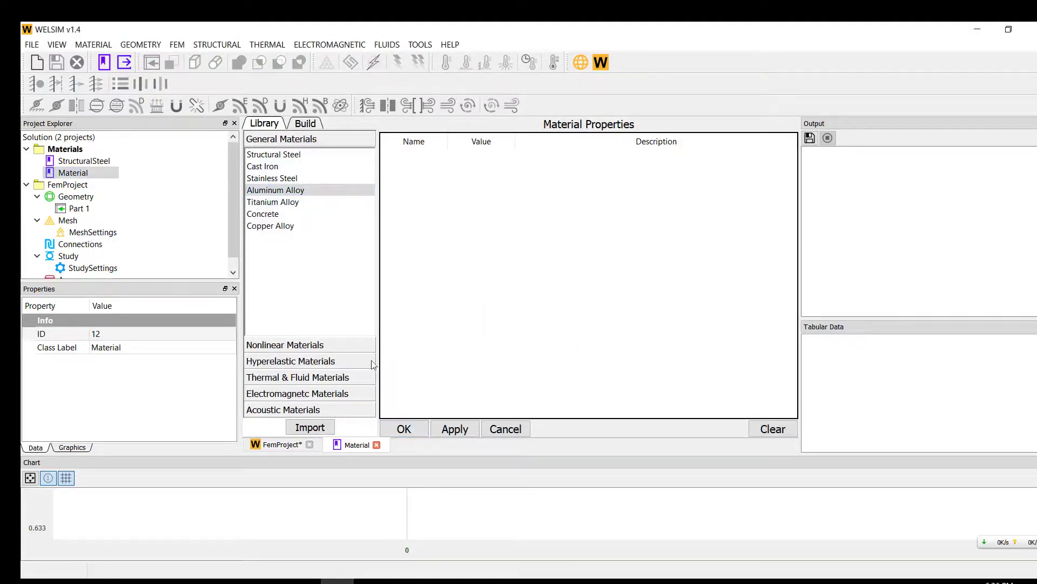
{"action": "double_click", "coordinate": [349, 190]}
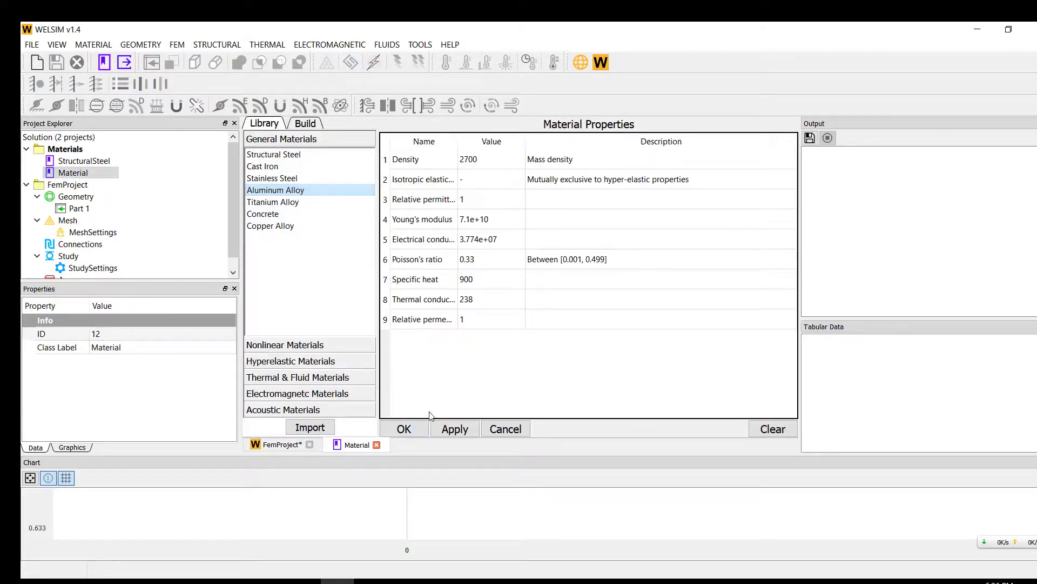
{"action": "left_click", "coordinate": [404, 429]}
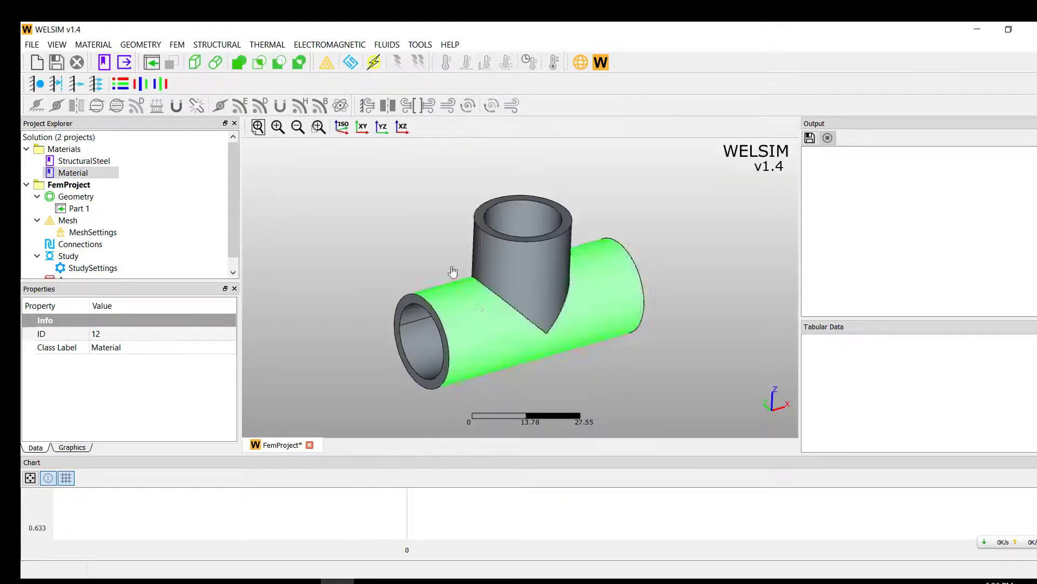
Rename the new material as al.
{"action": "double_click", "coordinate": [115, 177]}
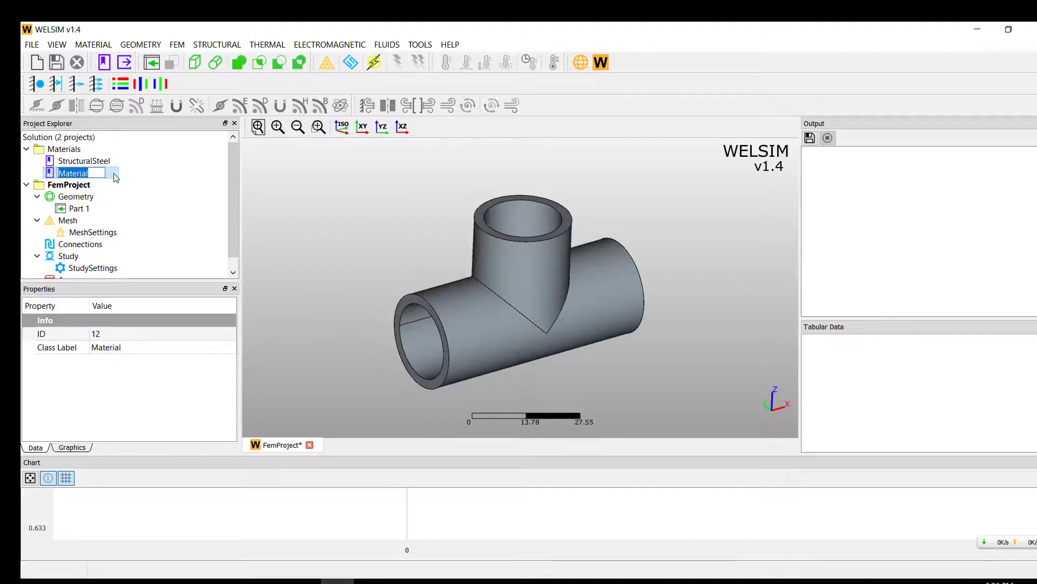
{"action": "type", "text": "al"}
{"action": "key", "text": "Return"}
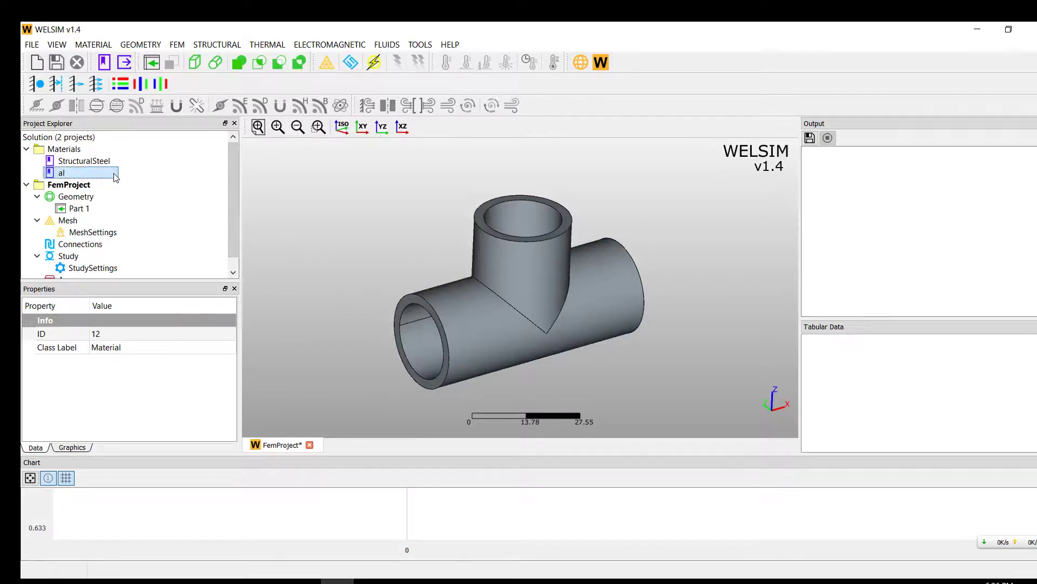
Assign the material al to Part 1.
{"action": "left_click", "coordinate": [106, 209]}
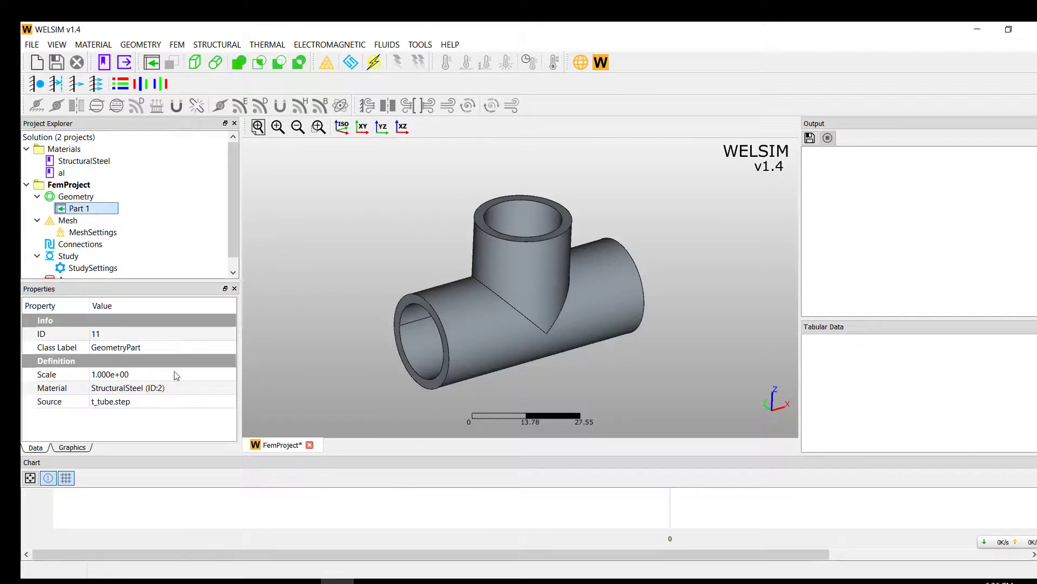
{"action": "left_click", "coordinate": [210, 392]}
{"action": "left_click", "coordinate": [209, 390]}
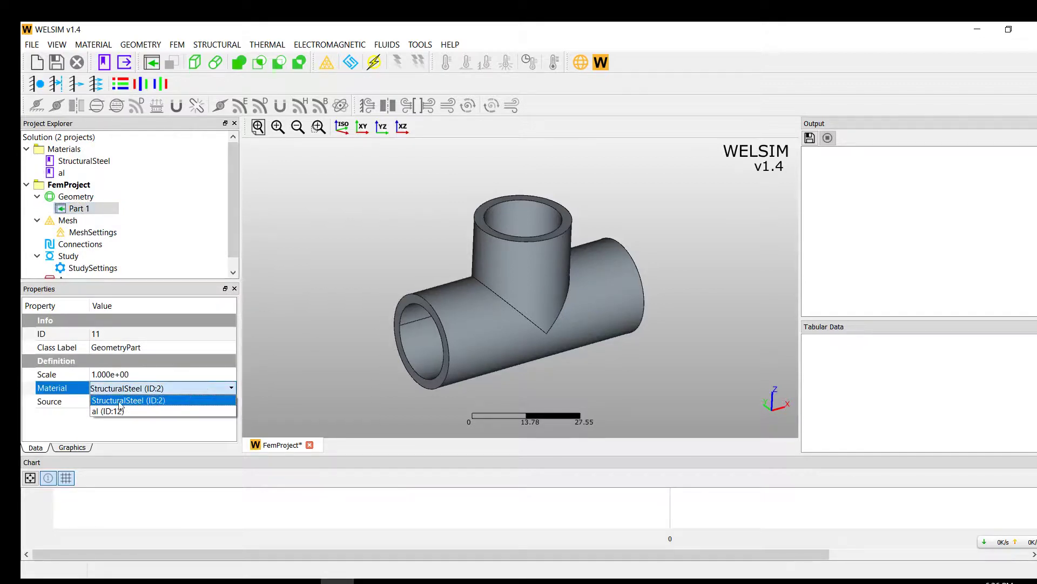
{"action": "left_click", "coordinate": [125, 411]}
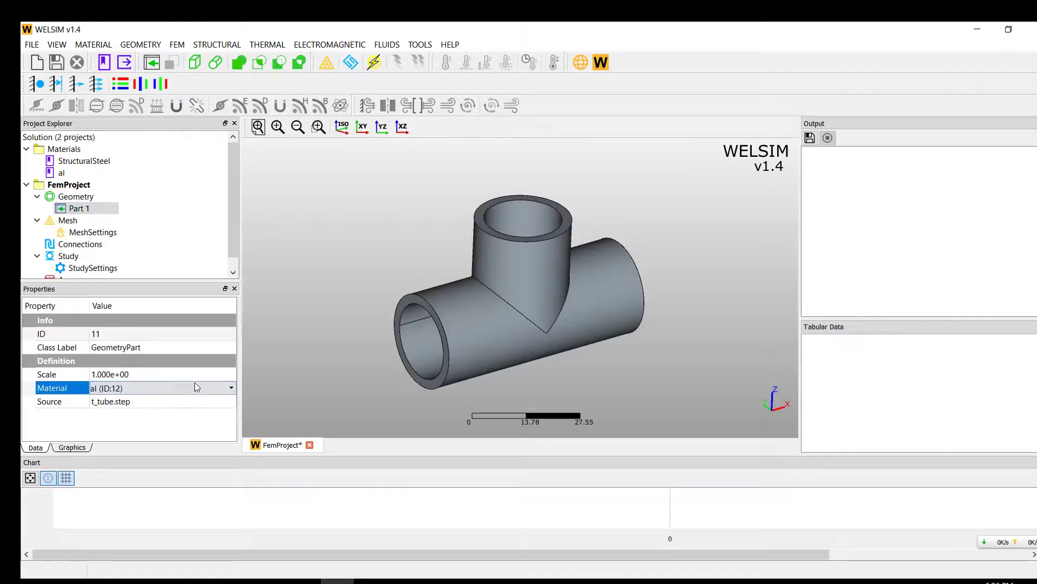
Generate the mesh for the T-tube and review its statistics with the full property names readable.
{"action": "scroll", "coordinate": [232, 196], "scroll_direction": "down", "scroll_amount": 1}
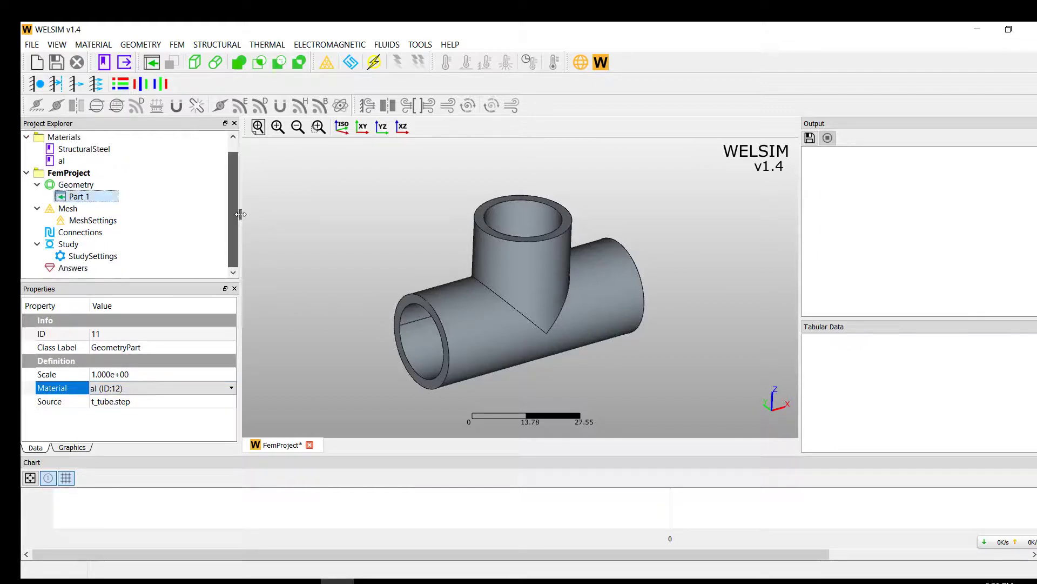
{"action": "left_click", "coordinate": [326, 62]}
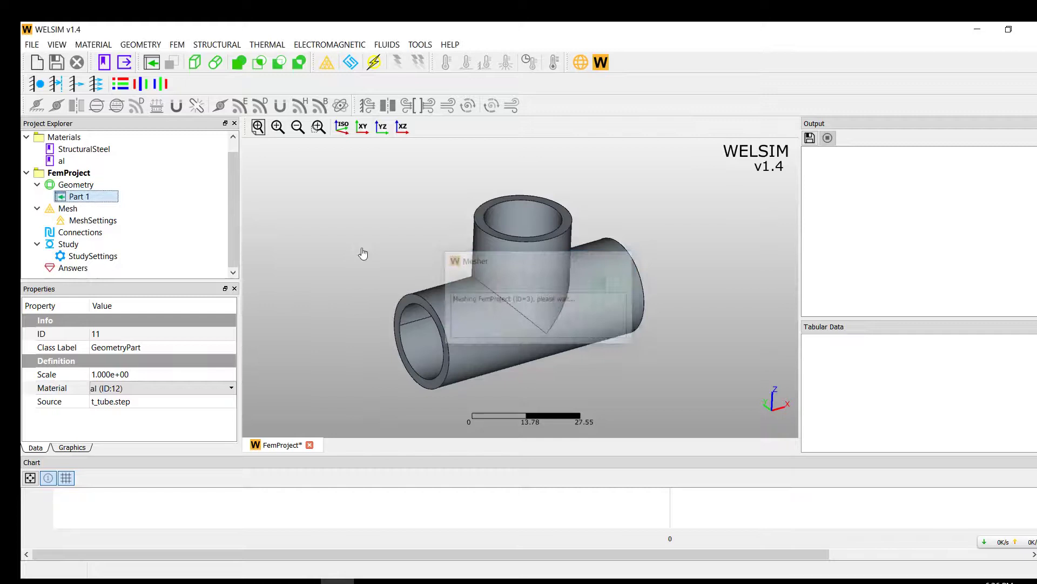
{"action": "left_click_drag", "start_coordinate": [356, 260], "coordinate": [384, 273]}
{"action": "left_click", "coordinate": [92, 219]}
{"action": "left_click", "coordinate": [90, 210]}
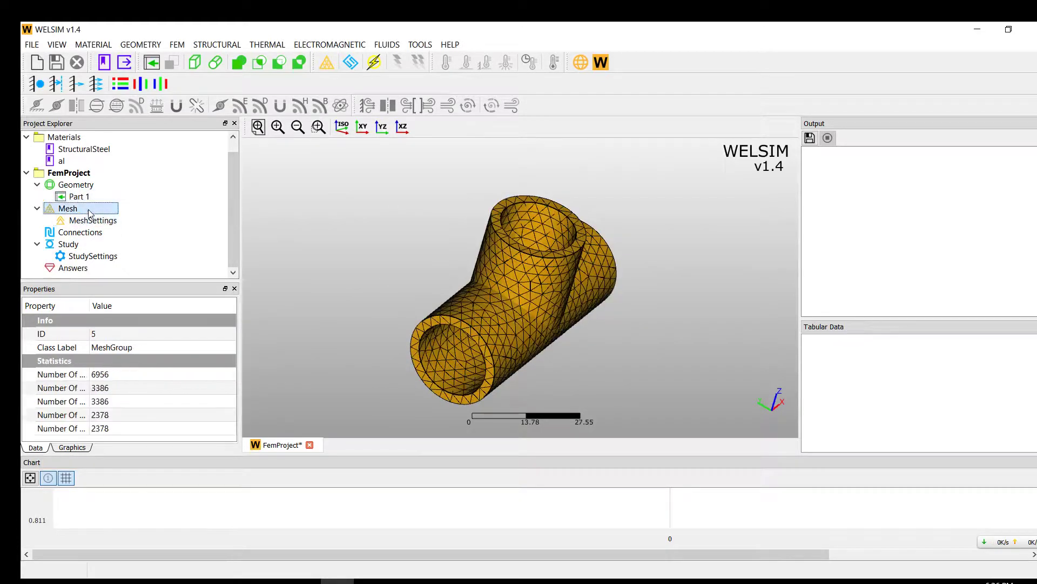
{"action": "left_click_drag", "start_coordinate": [90, 306], "coordinate": [137, 315]}
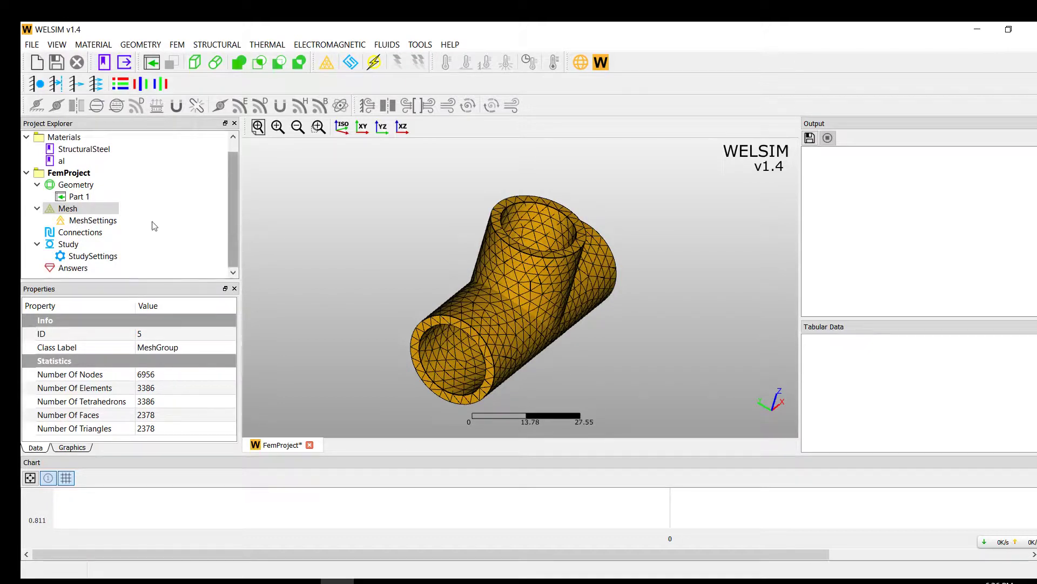
Set FemProject's analysis type to Transient and its time integration to Implicit.
{"action": "left_click", "coordinate": [108, 236]}
{"action": "left_click", "coordinate": [86, 173]}
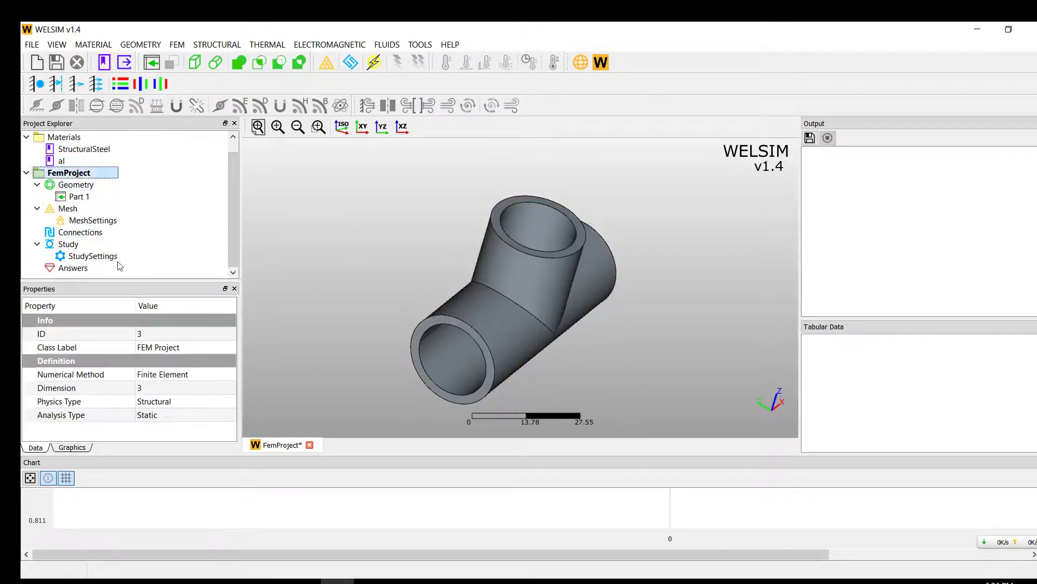
{"action": "left_click", "coordinate": [172, 416]}
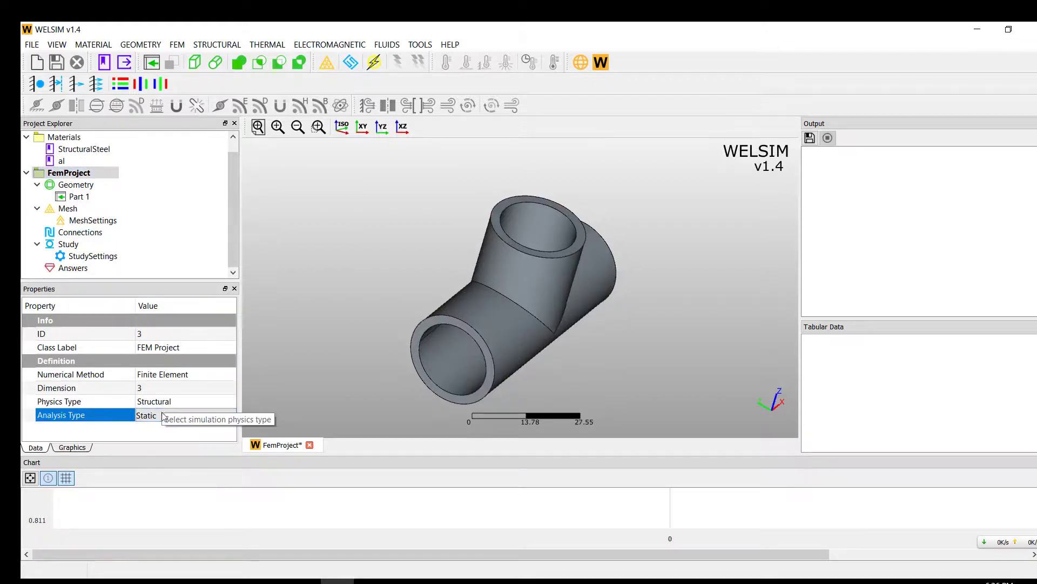
{"action": "left_click", "coordinate": [163, 416]}
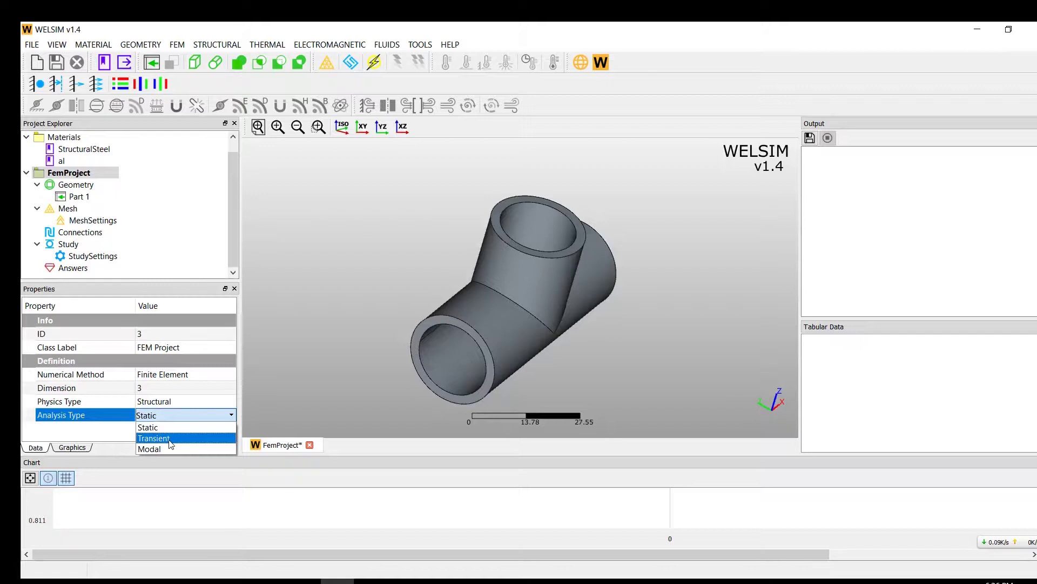
{"action": "left_click", "coordinate": [170, 438]}
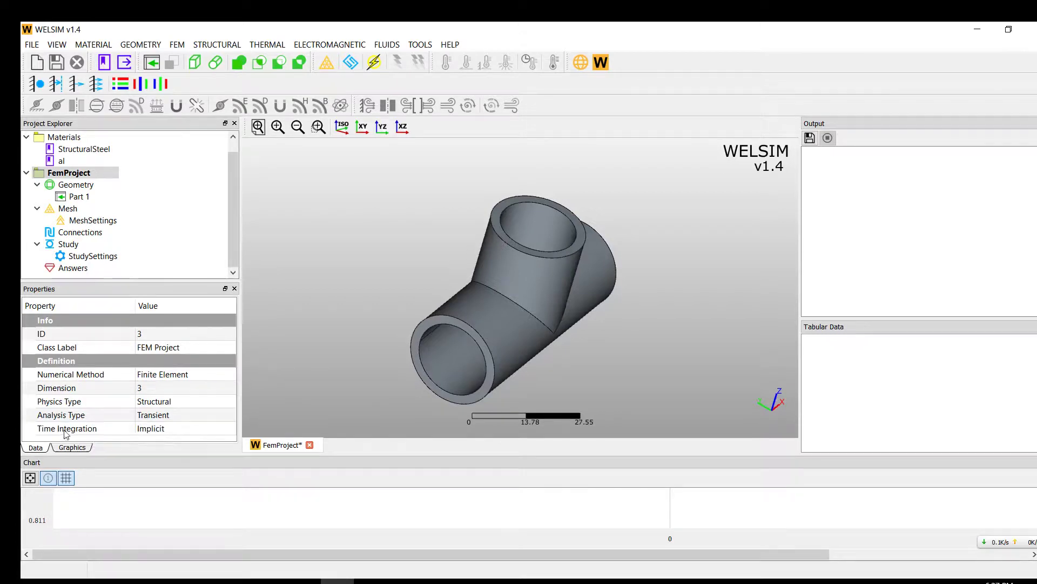
{"action": "left_click", "coordinate": [172, 432]}
{"action": "left_click", "coordinate": [172, 429]}
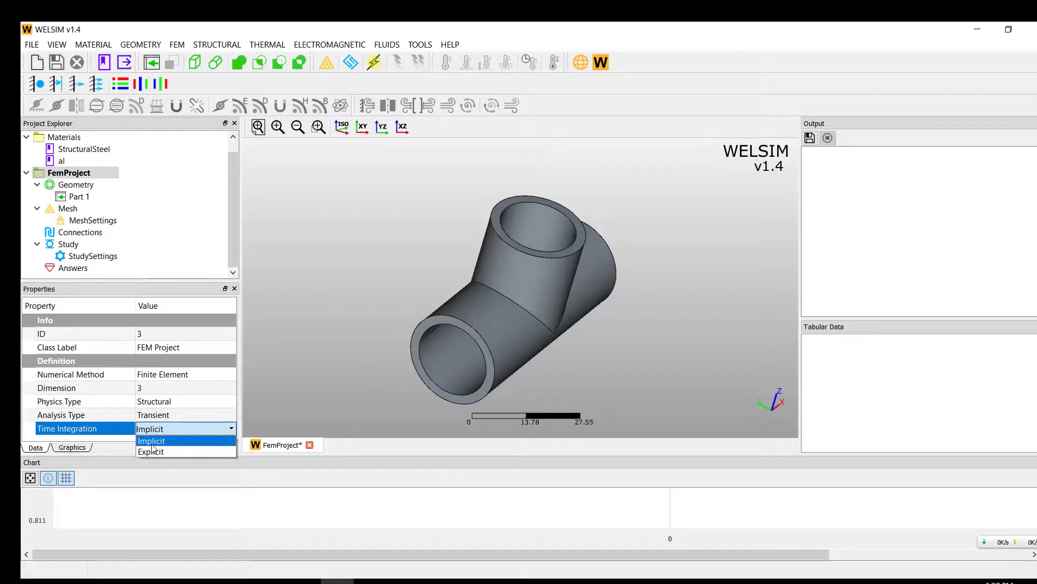
{"action": "left_click", "coordinate": [172, 443]}
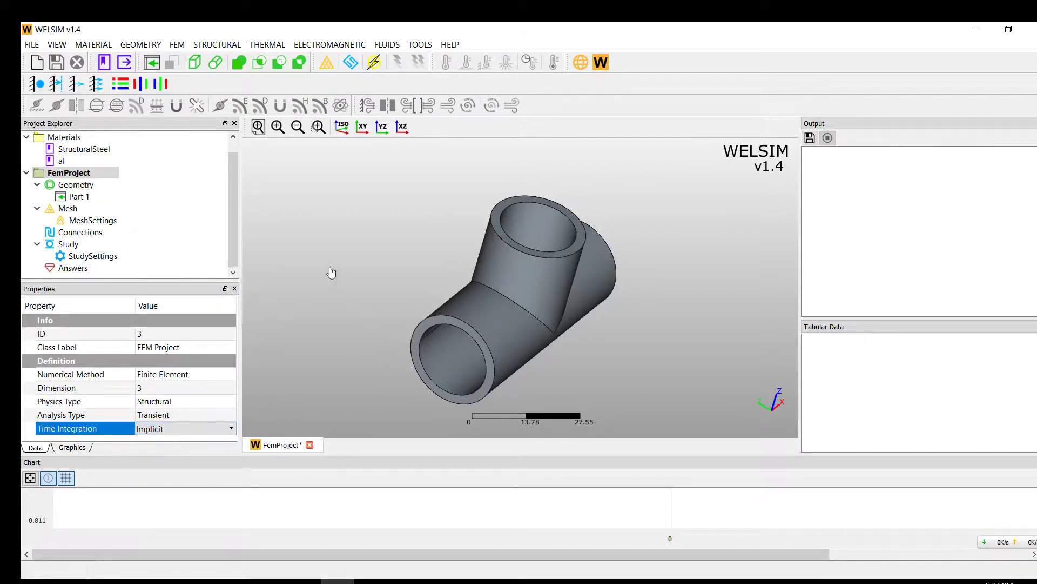
Add a constraint and a second structural boundary condition to the study.
{"action": "left_click", "coordinate": [60, 91]}
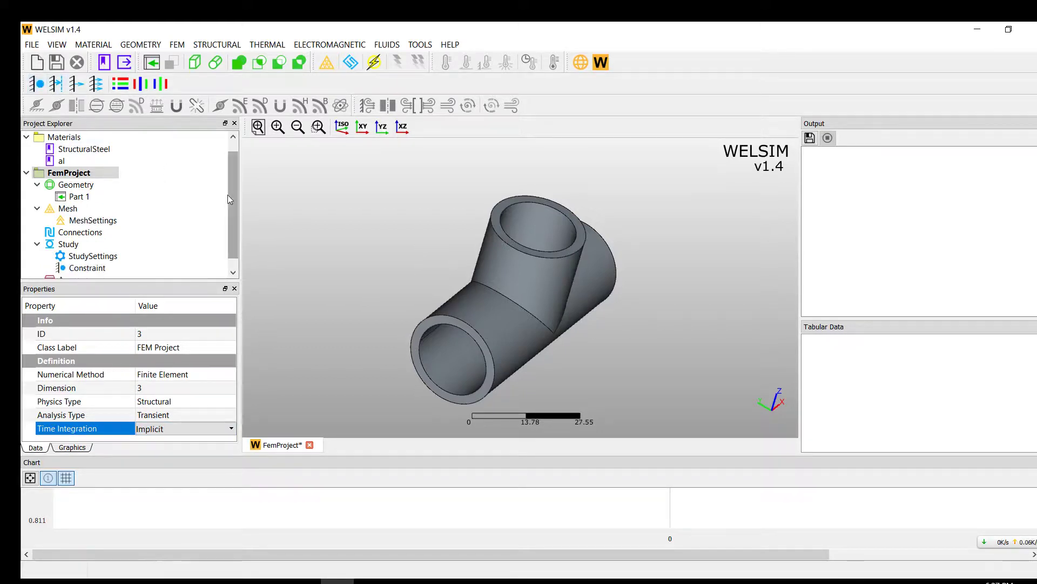
{"action": "left_click", "coordinate": [55, 83]}
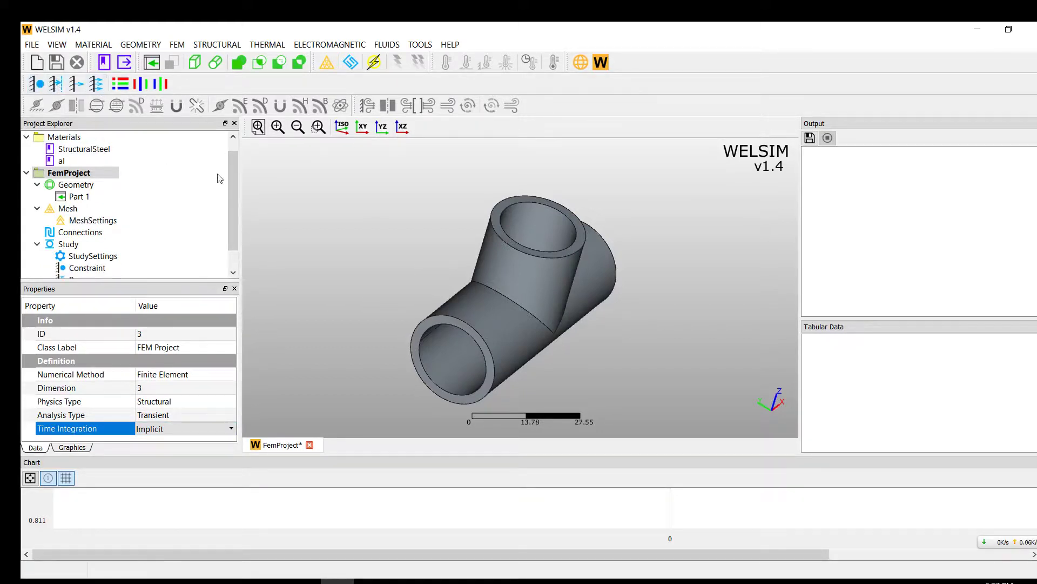
Apply the fixed constraint to the two ring-shaped end faces of the T-tube's main pipe.
{"action": "scroll", "coordinate": [219, 184], "scroll_direction": "down", "scroll_amount": 1}
{"action": "left_click", "coordinate": [86, 244]}
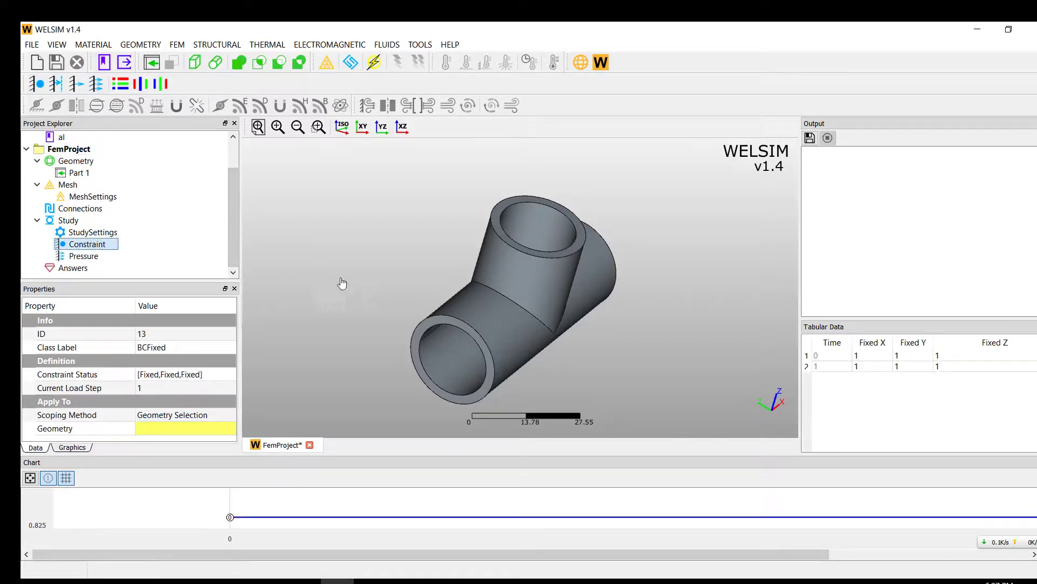
{"action": "left_click_drag", "start_coordinate": [342, 283], "coordinate": [395, 265]}
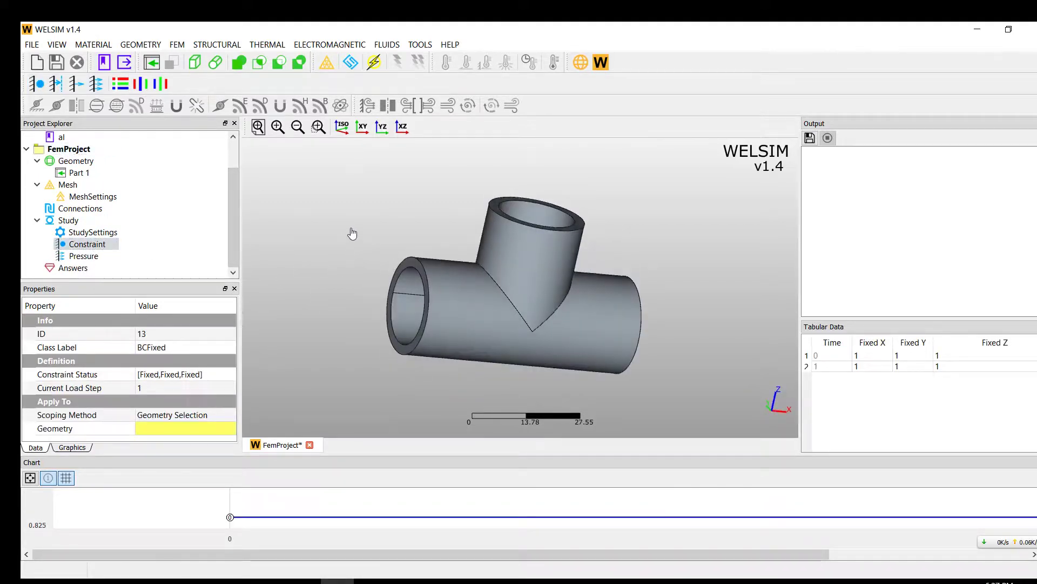
{"action": "left_click", "coordinate": [426, 295]}
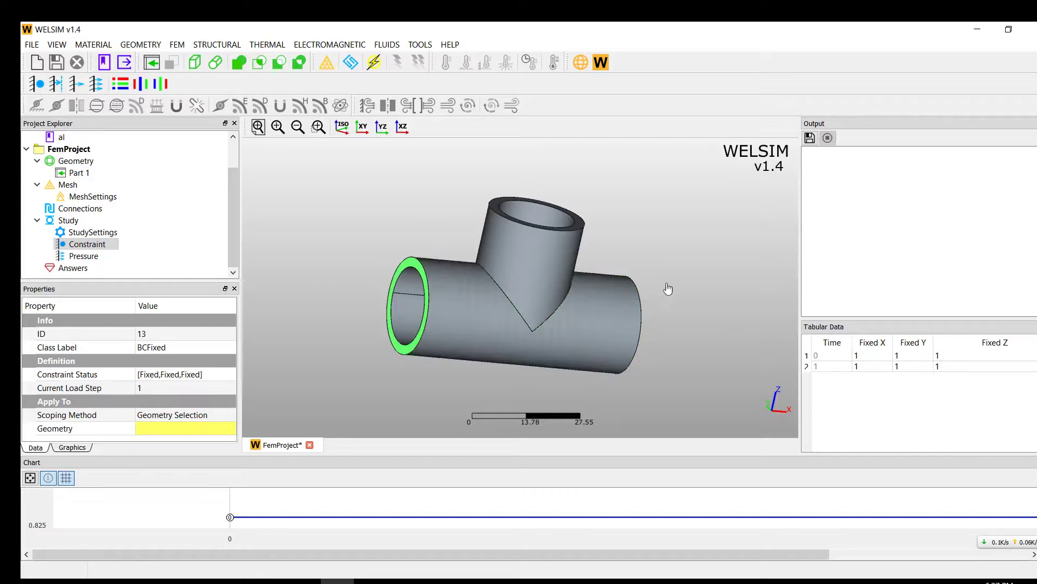
{"action": "left_click_drag", "start_coordinate": [668, 289], "coordinate": [586, 287]}
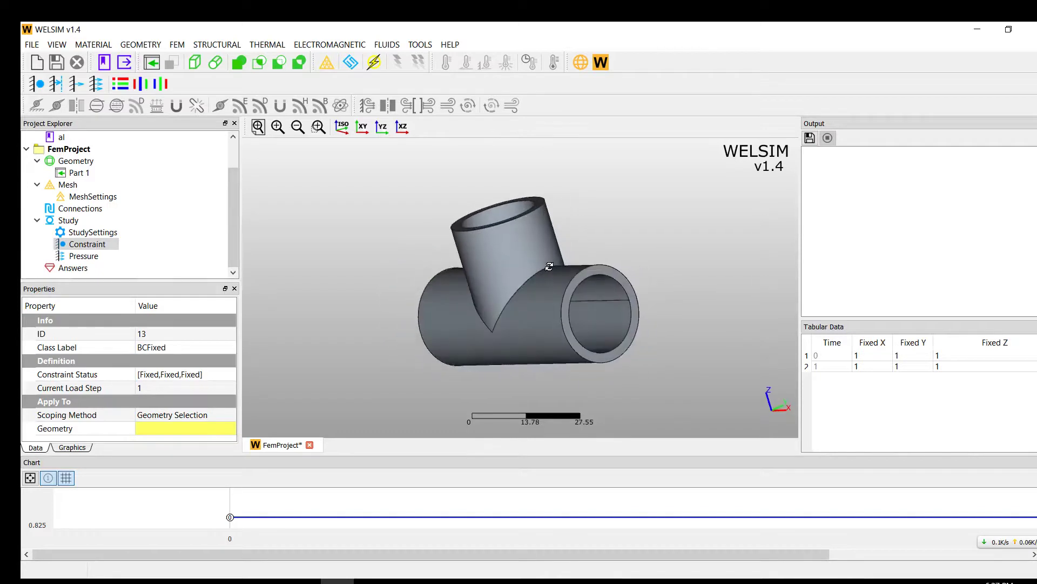
{"action": "left_click", "coordinate": [166, 427]}
{"action": "left_click", "coordinate": [159, 429]}
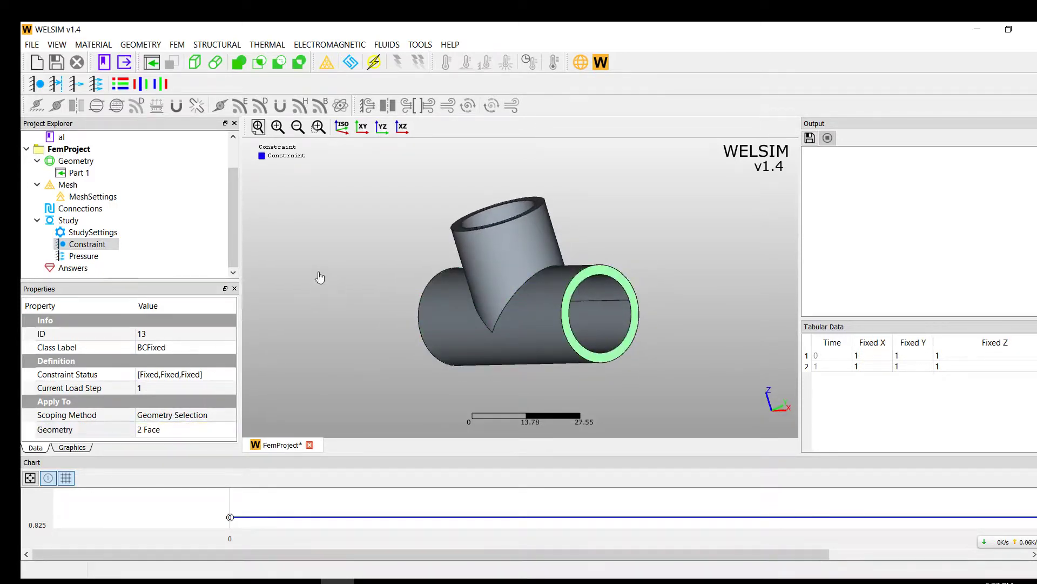
Apply the pressure boundary condition to the ring-shaped end face of the T-tube's upright branch.
{"action": "left_click_drag", "start_coordinate": [320, 277], "coordinate": [400, 268]}
{"action": "left_click", "coordinate": [83, 256]}
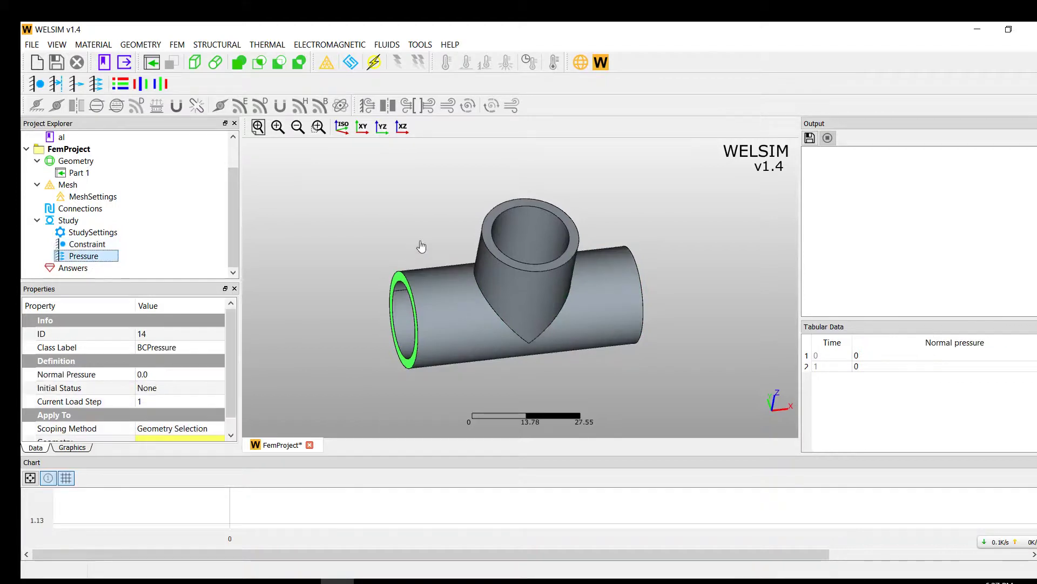
{"action": "left_click", "coordinate": [489, 216]}
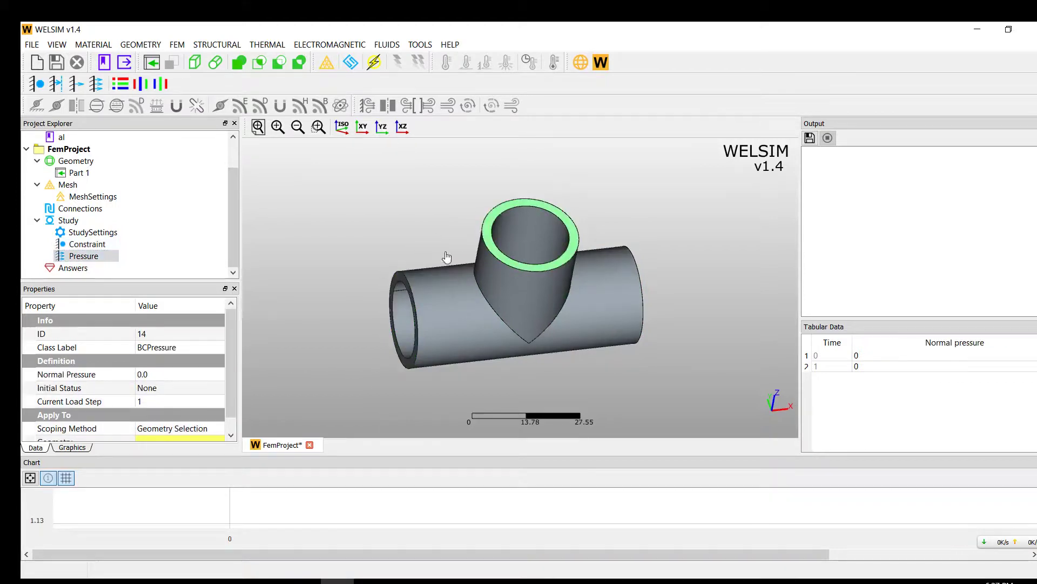
{"action": "left_click", "coordinate": [157, 440]}
{"action": "left_click", "coordinate": [156, 440]}
Set the normal pressure to 1e7 and fit its load curve in an enlarged chart area.
{"action": "double_click", "coordinate": [183, 361]}
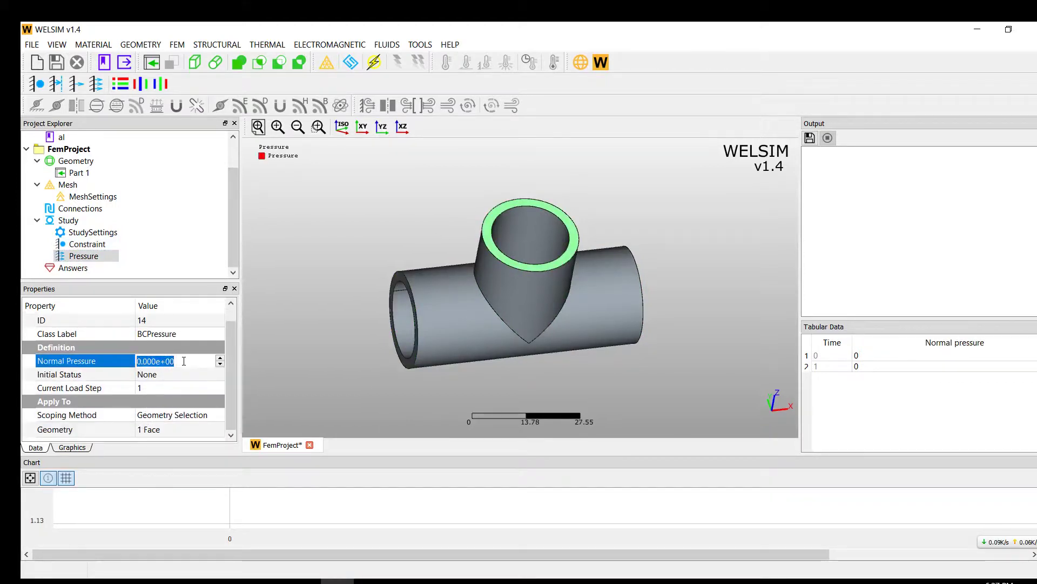
{"action": "type", "text": "1e7"}
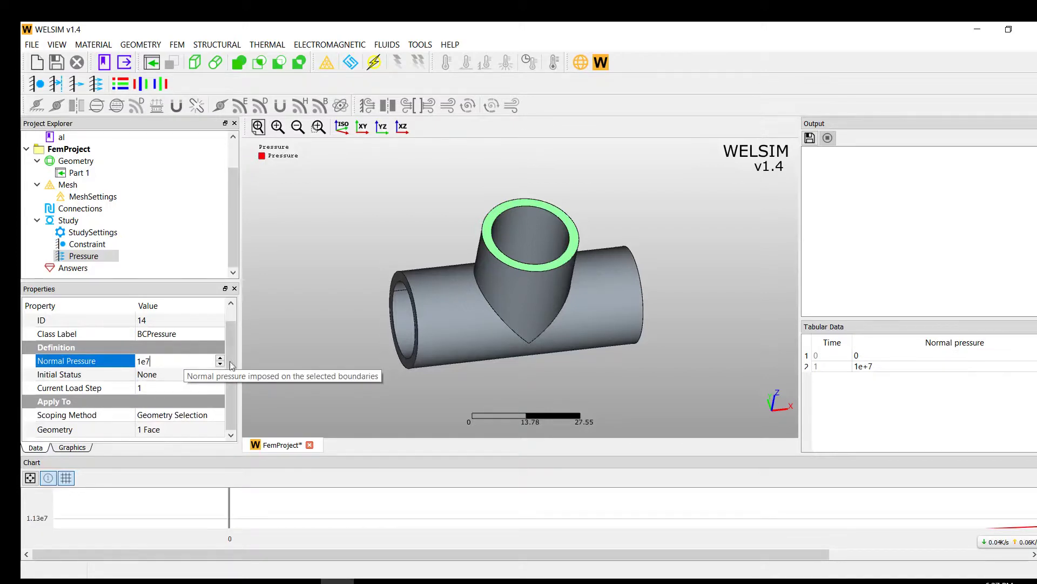
{"action": "key", "text": "Return"}
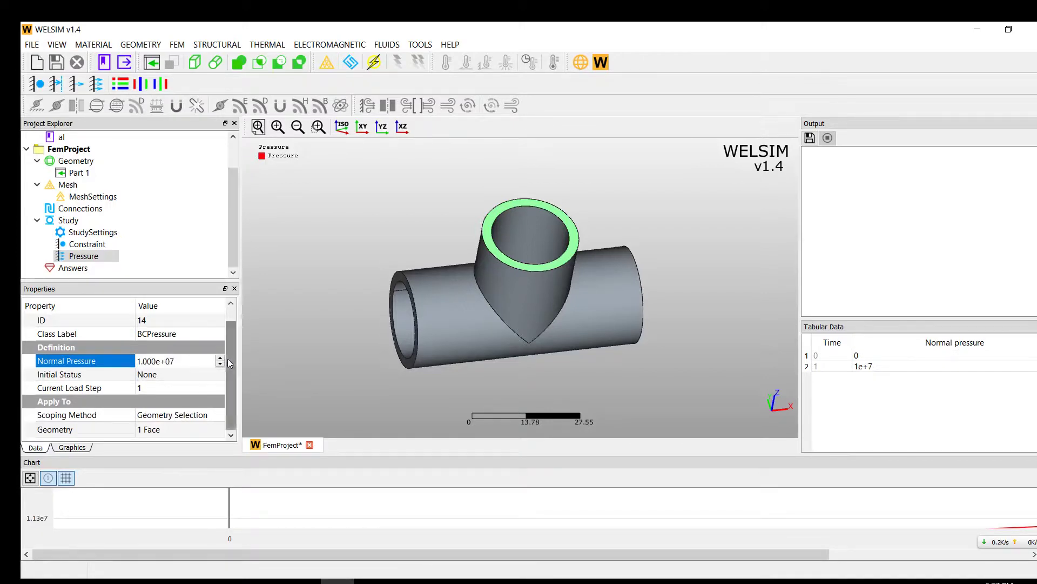
{"action": "key", "text": "Down"}
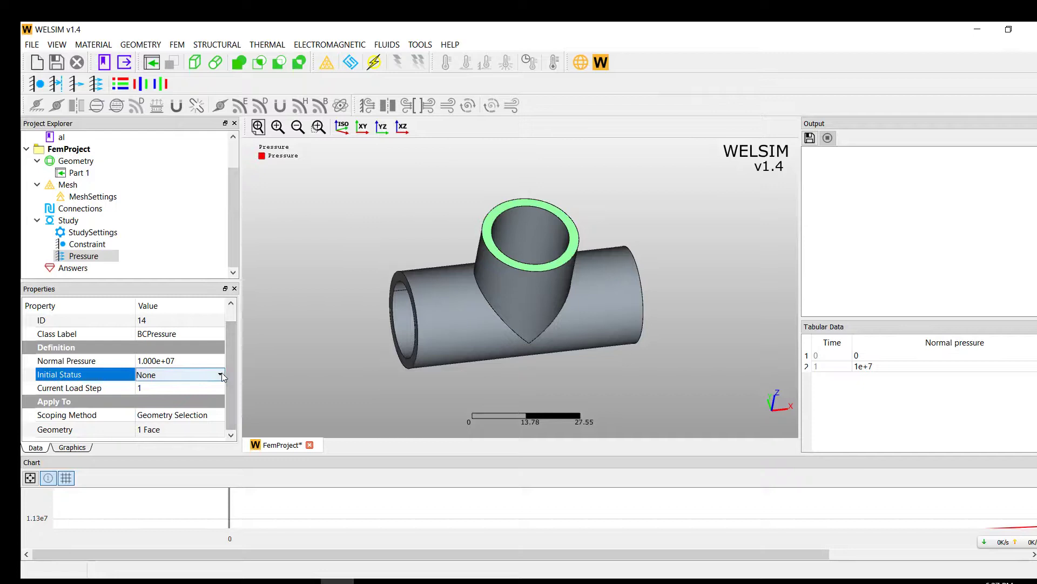
{"action": "left_click", "coordinate": [298, 368]}
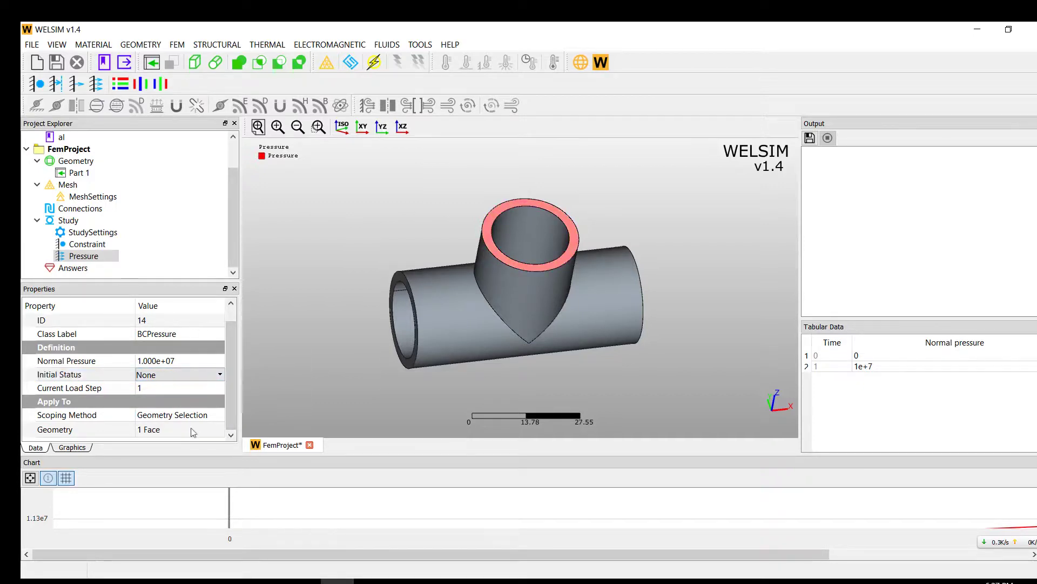
{"action": "left_click", "coordinate": [30, 478]}
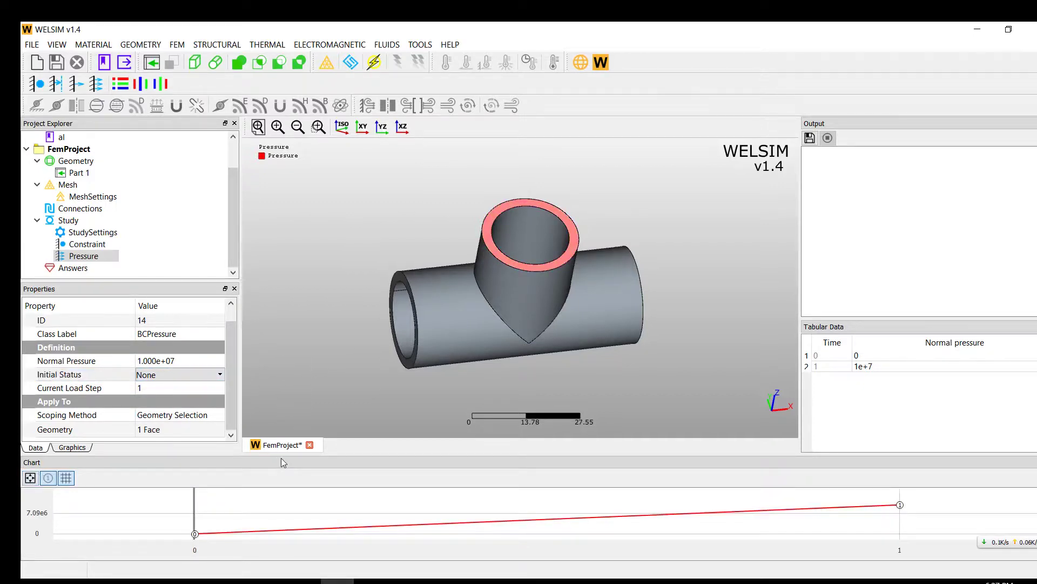
{"action": "left_click_drag", "start_coordinate": [280, 458], "coordinate": [280, 422]}
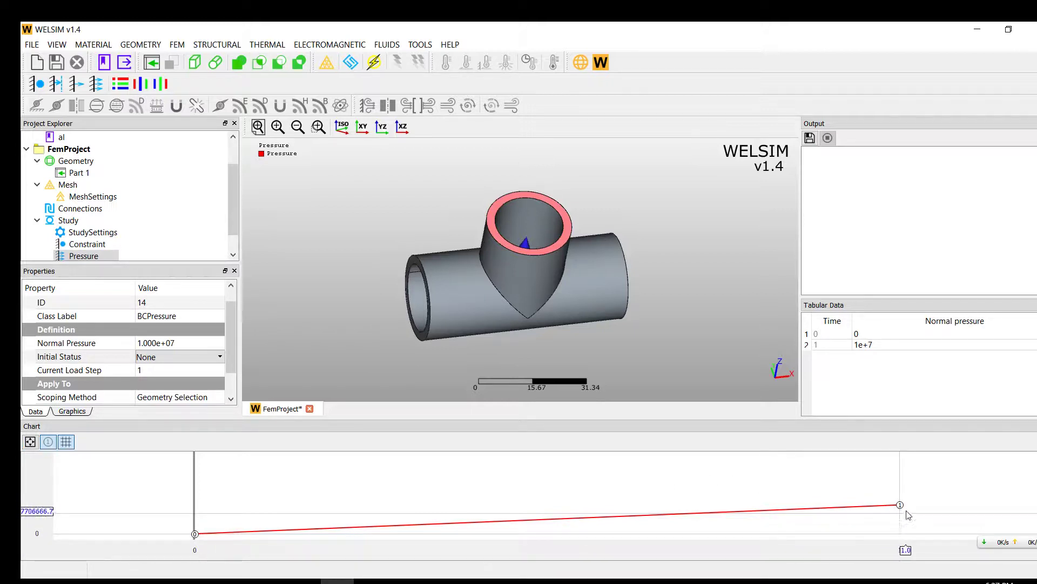
Set the study's current end time to 60.
{"action": "left_click", "coordinate": [103, 221]}
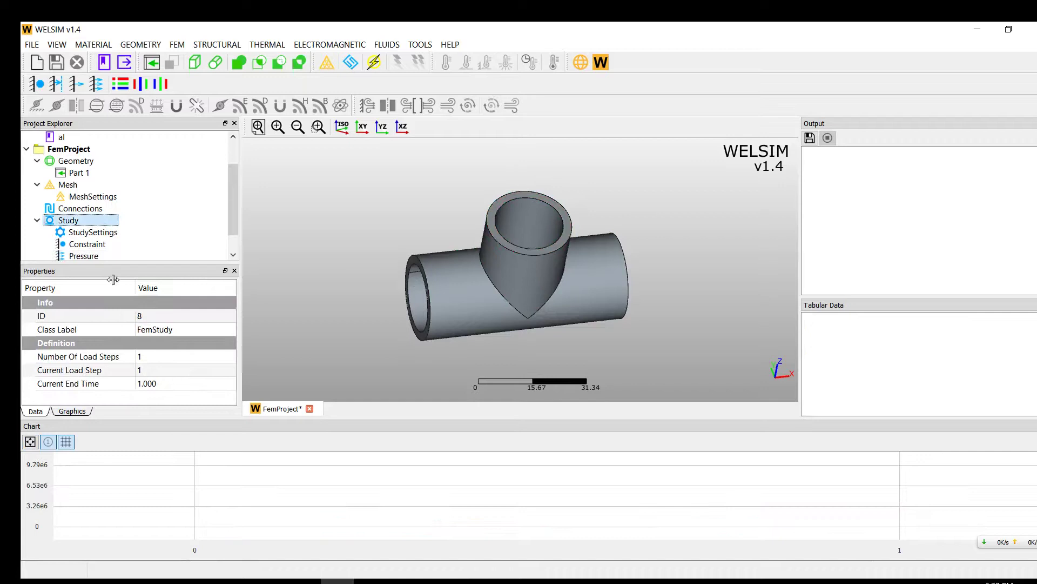
{"action": "left_click", "coordinate": [174, 378]}
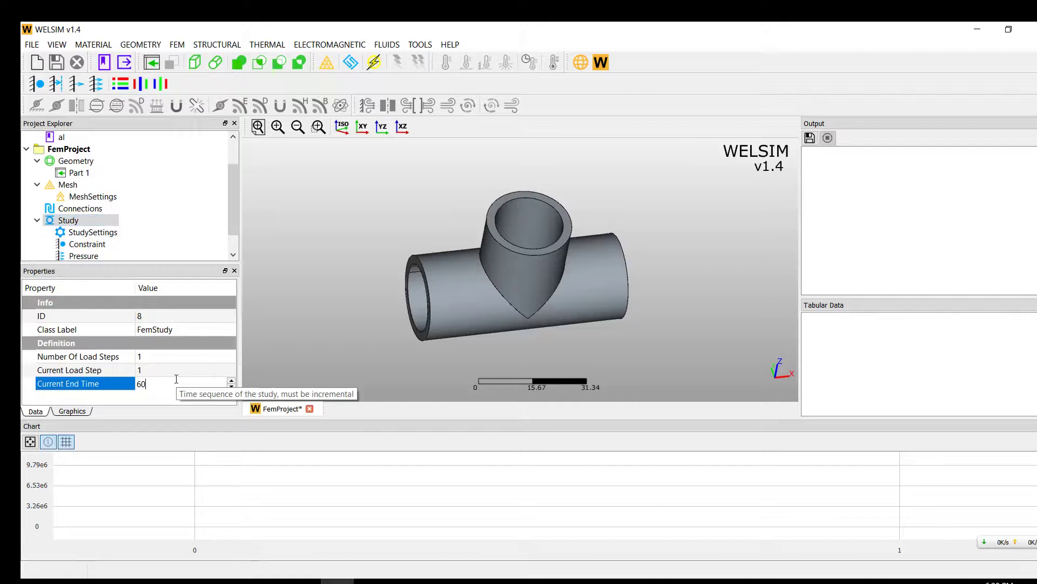
{"action": "scroll", "coordinate": [192, 214], "scroll_direction": "down", "scroll_amount": 1}
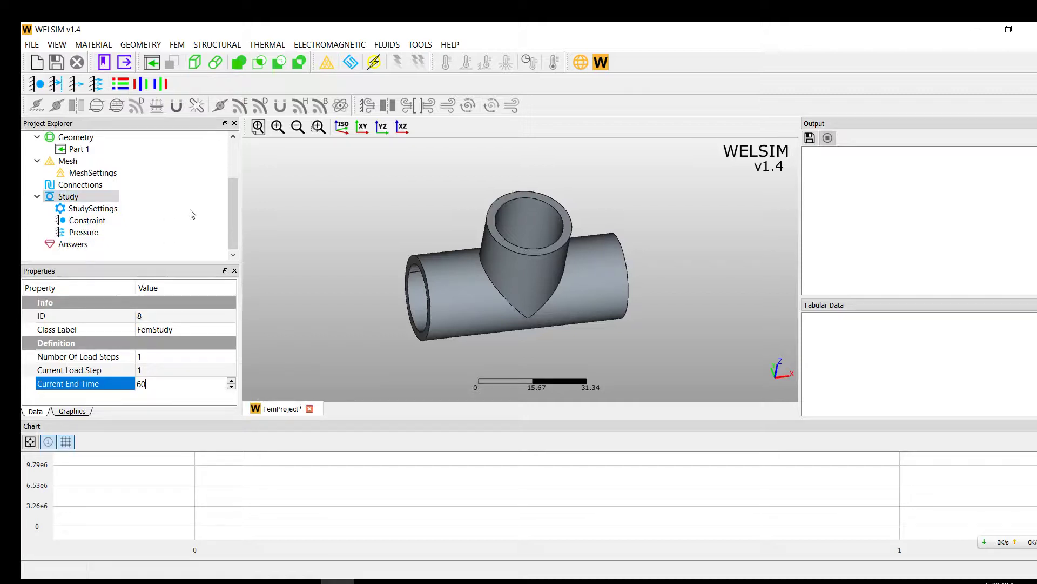
Set the time increment in the study settings to 2.2 and review the constraint and pressure conditions.
{"action": "left_click", "coordinate": [98, 209]}
{"action": "left_click", "coordinate": [198, 383]}
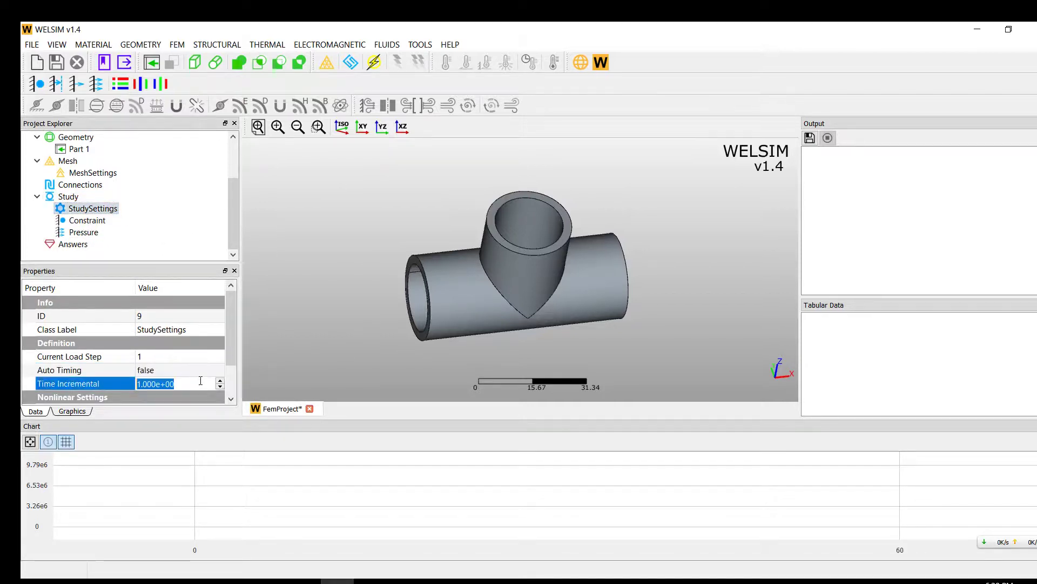
{"action": "type", "text": "2.2"}
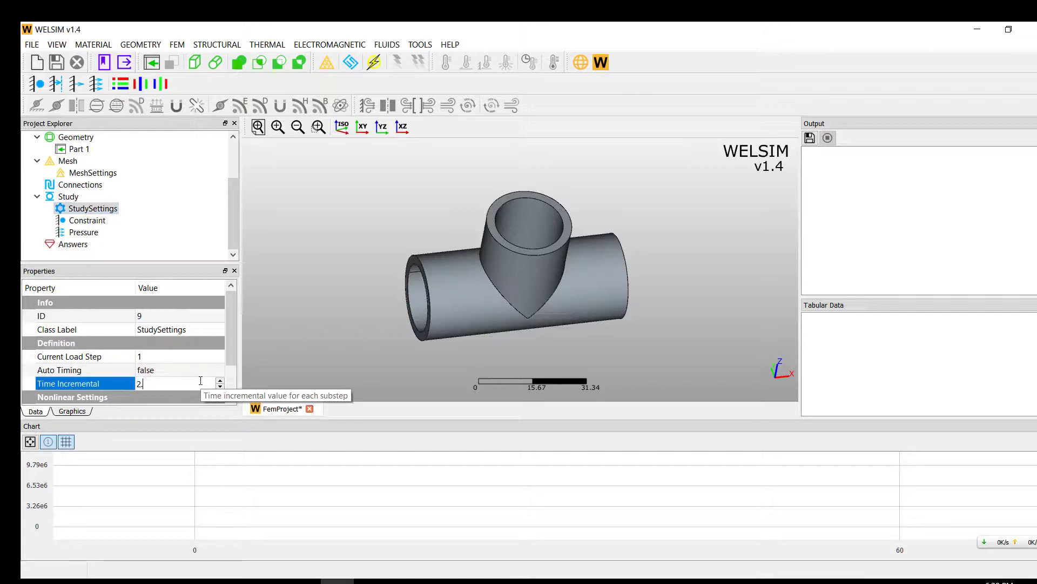
{"action": "left_click", "coordinate": [95, 221]}
{"action": "left_click", "coordinate": [93, 231]}
{"action": "left_click", "coordinate": [92, 209]}
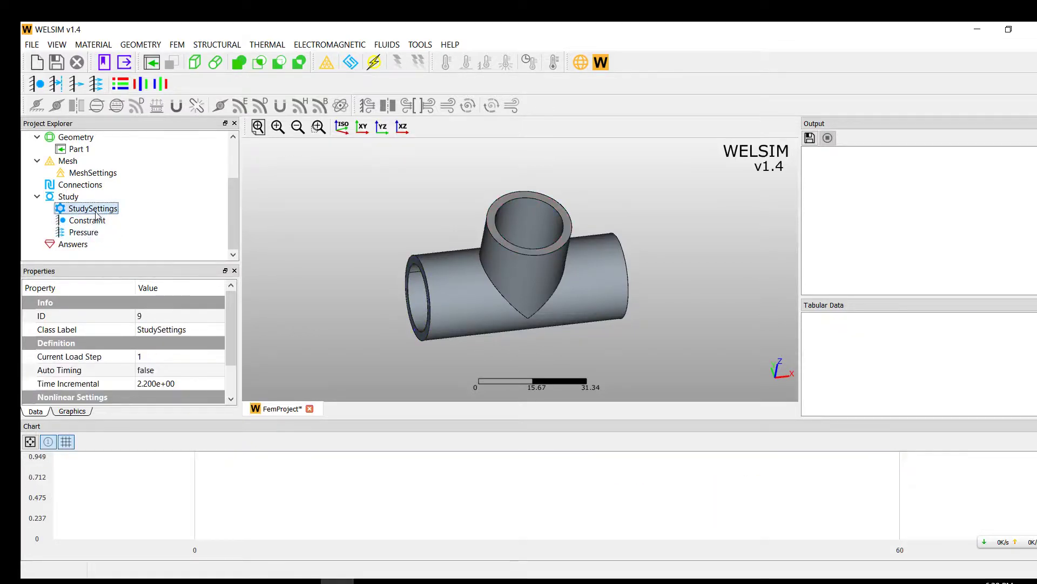
Set the time increment in the study settings to 3.5 and review the pressure and constraint conditions.
{"action": "left_click", "coordinate": [169, 383]}
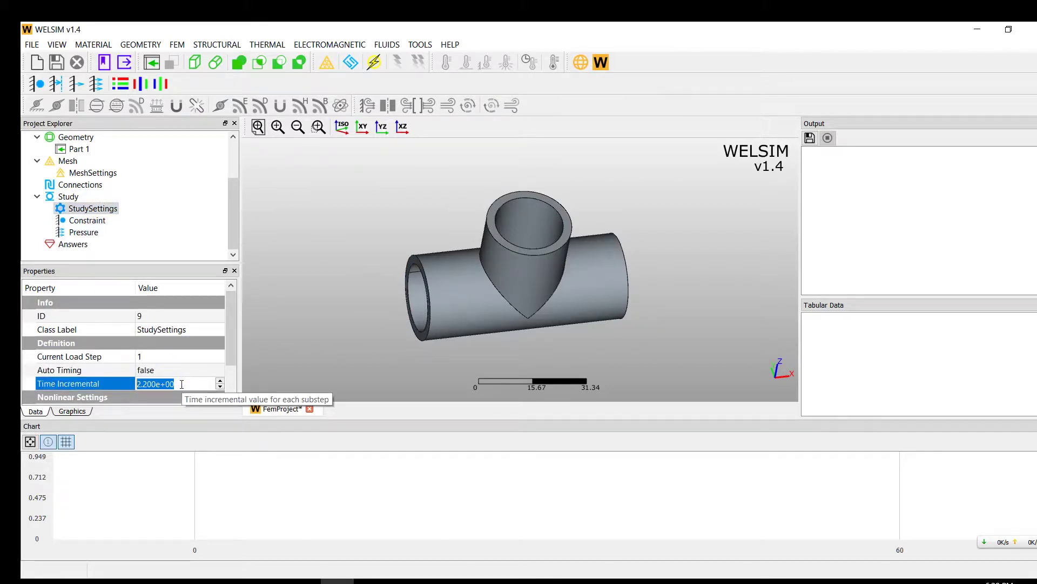
{"action": "type", "text": "3.5"}
{"action": "key", "text": "Return"}
{"action": "left_click", "coordinate": [92, 233]}
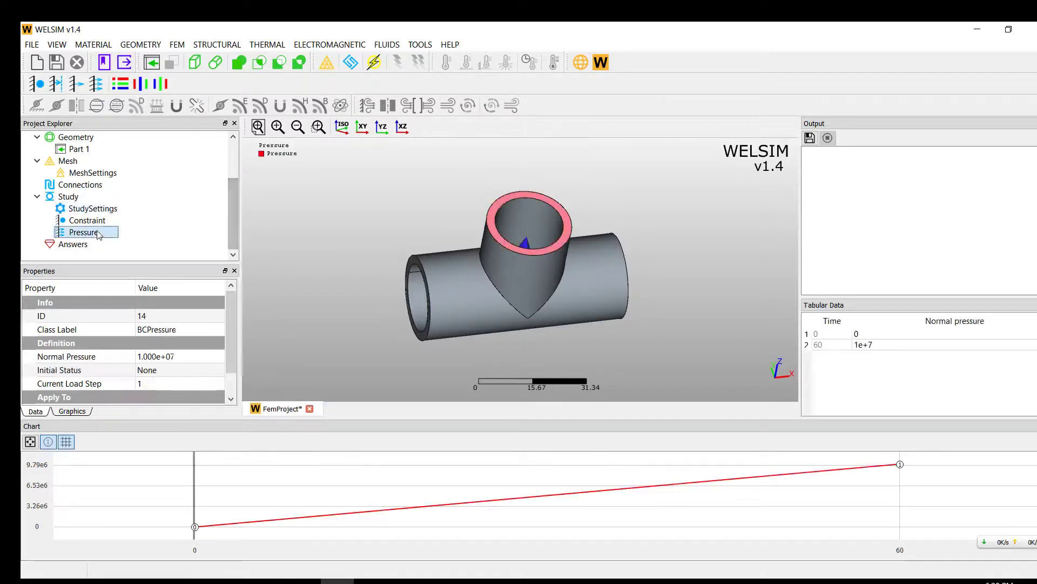
{"action": "left_click", "coordinate": [97, 224]}
{"action": "left_click", "coordinate": [93, 209]}
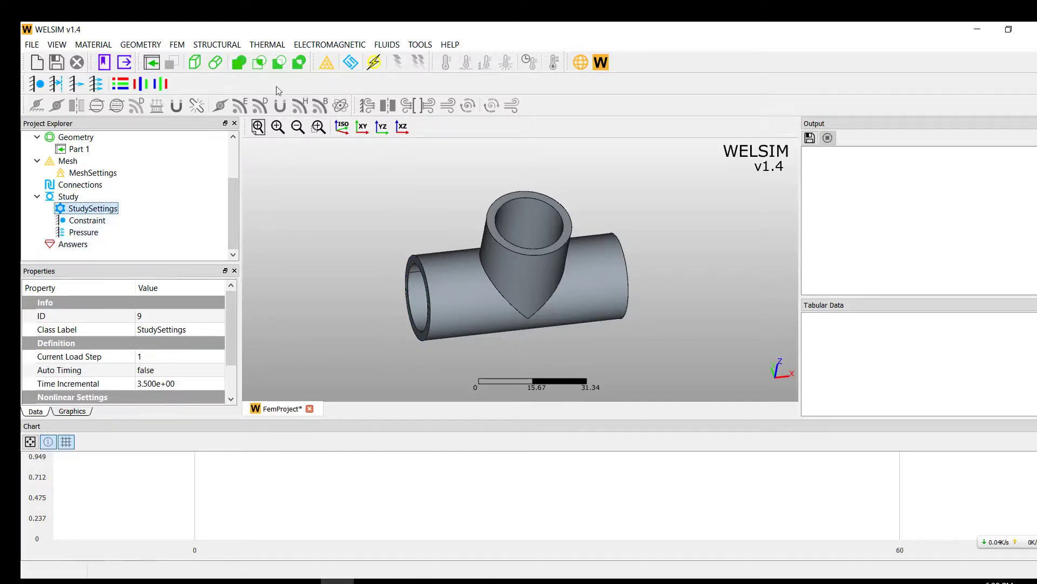
Start solving the study, saving the project as 001.wsdb in the WelSimLLC folder on drive D.
{"action": "left_click", "coordinate": [384, 69]}
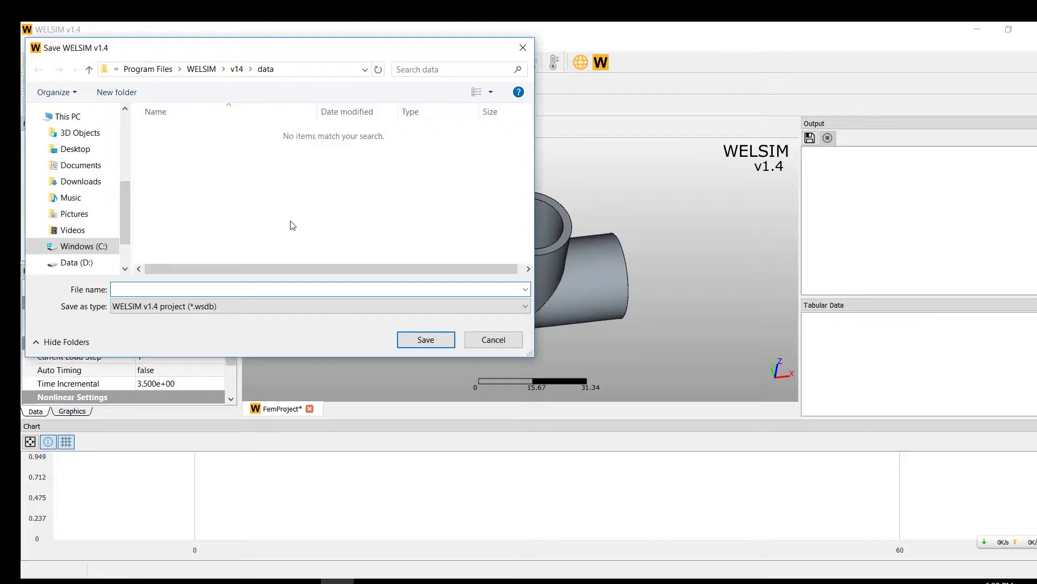
{"action": "left_click", "coordinate": [77, 262]}
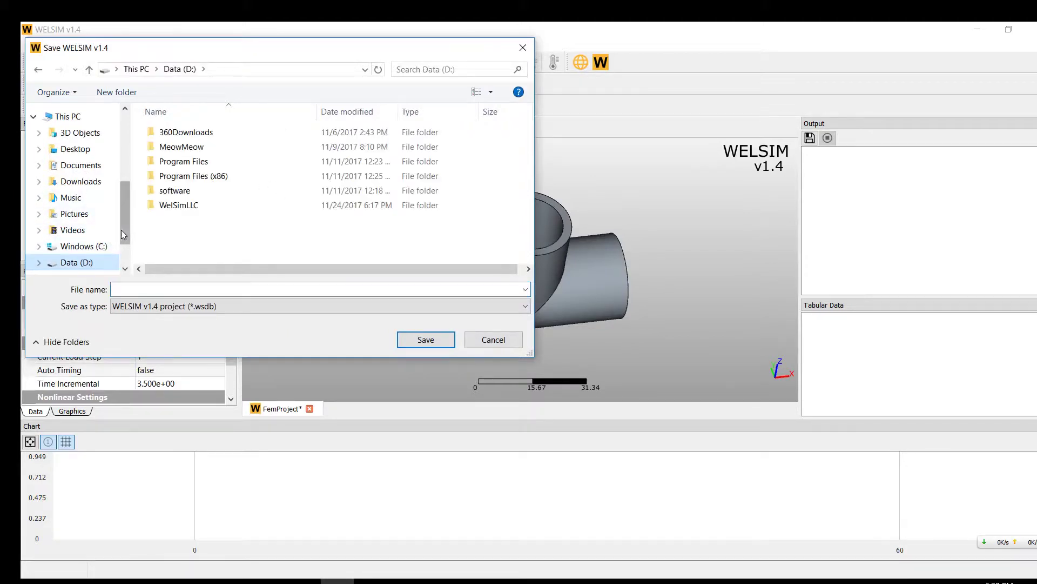
{"action": "left_click_drag", "start_coordinate": [127, 234], "coordinate": [129, 253]}
{"action": "double_click", "coordinate": [181, 205]}
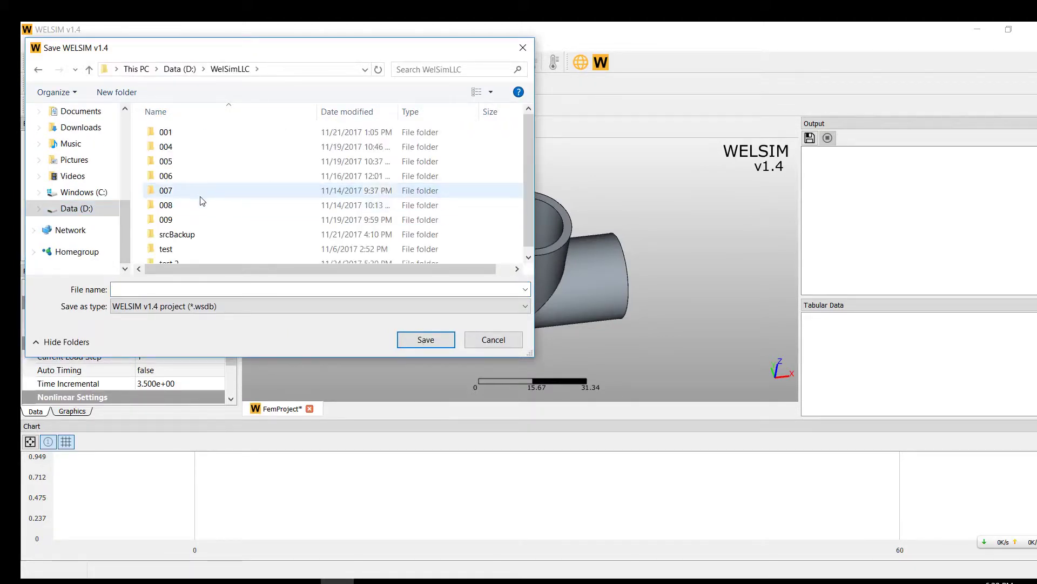
{"action": "left_click", "coordinate": [201, 290]}
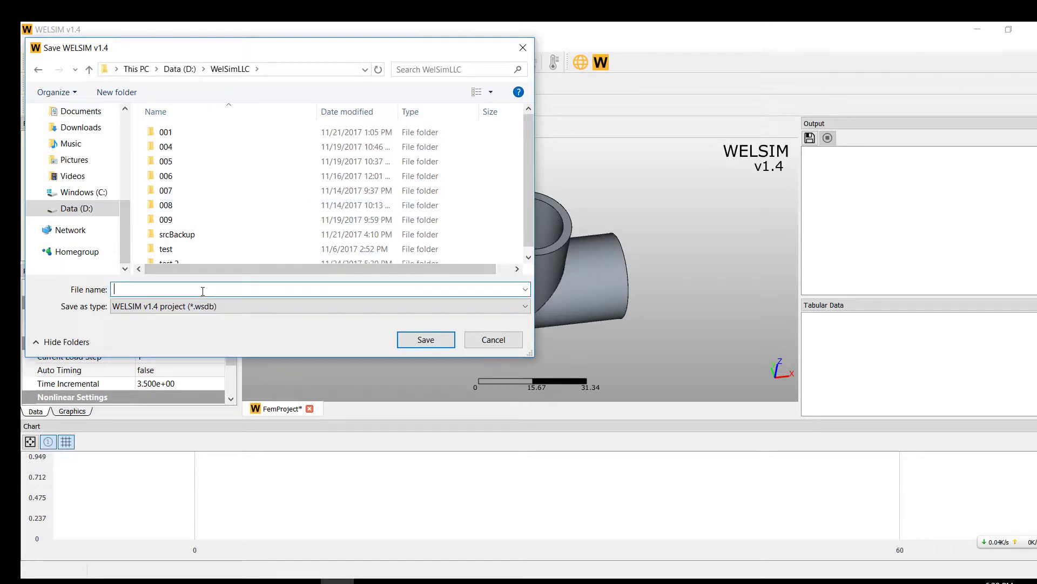
{"action": "type", "text": "001.wsdb"}
{"action": "left_click", "coordinate": [420, 338]}
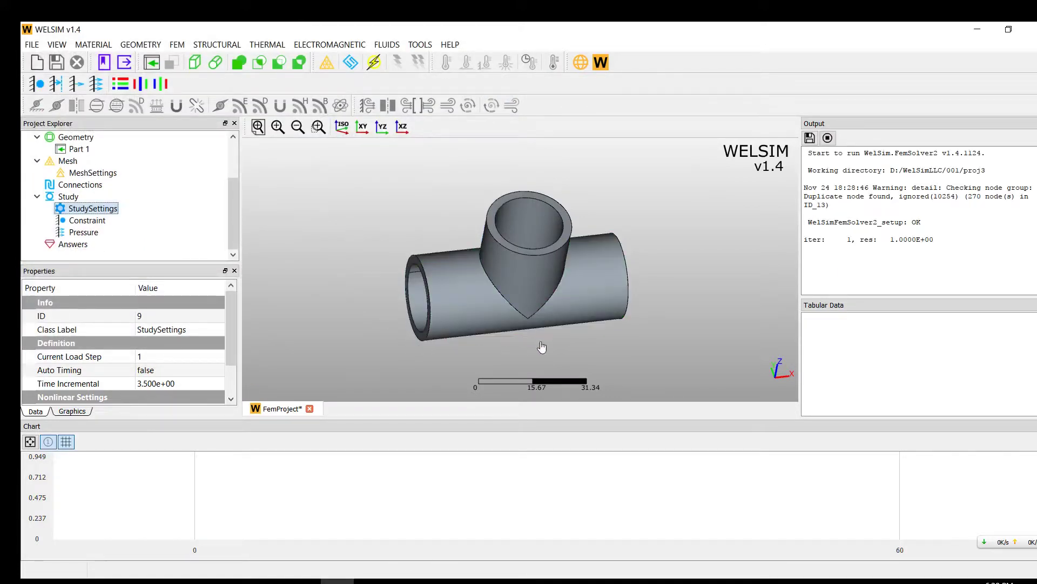
Monitor the solver's iteration output until the run ends, viewing the T-tube from different angles.
{"action": "left_click_drag", "start_coordinate": [540, 348], "coordinate": [569, 328]}
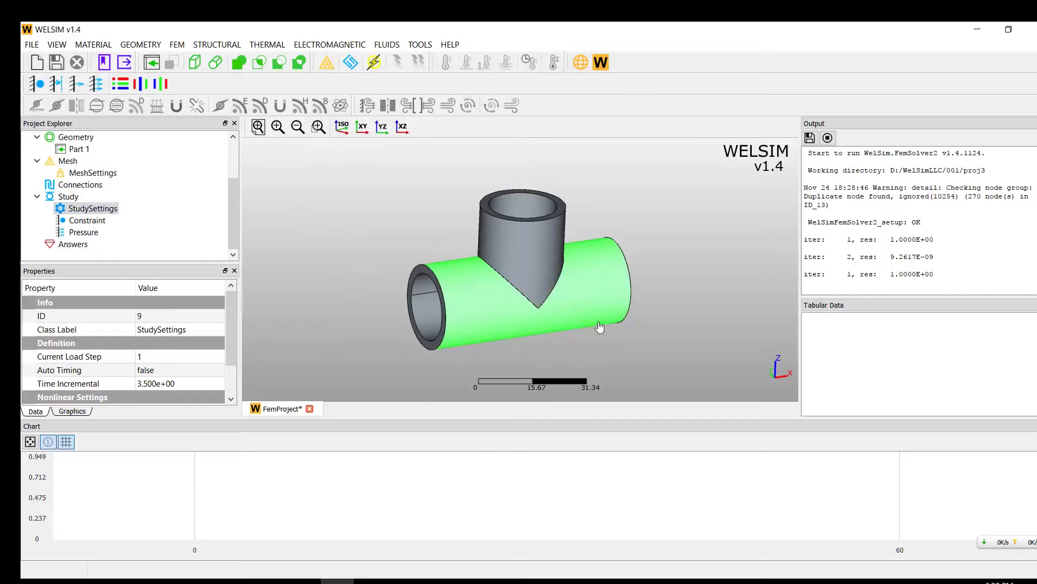
{"action": "left_click", "coordinate": [1016, 209]}
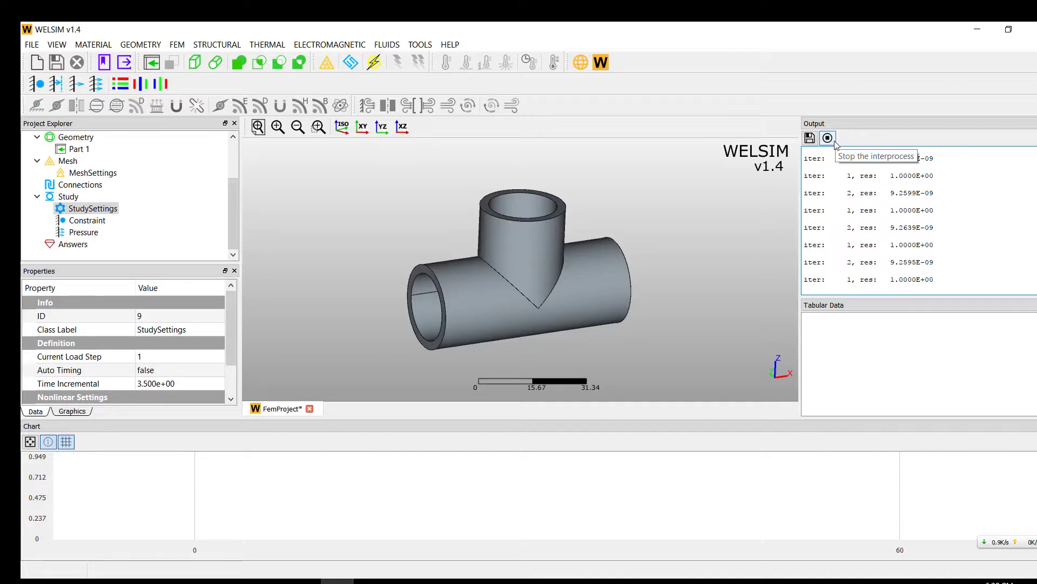
{"action": "left_click", "coordinate": [827, 138]}
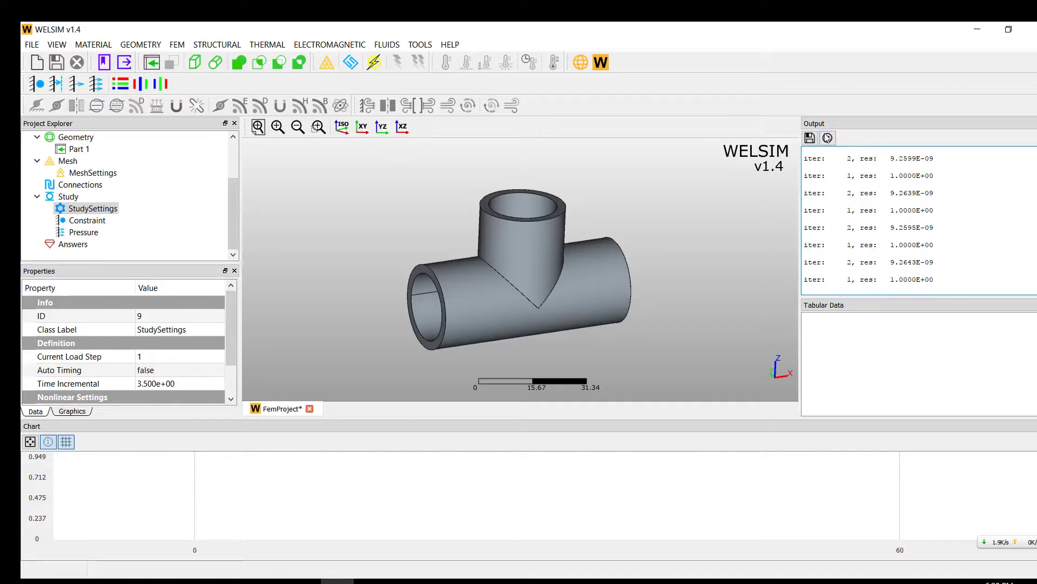
{"action": "middle_click_drag", "start_coordinate": [583, 194], "coordinate": [580, 194]}
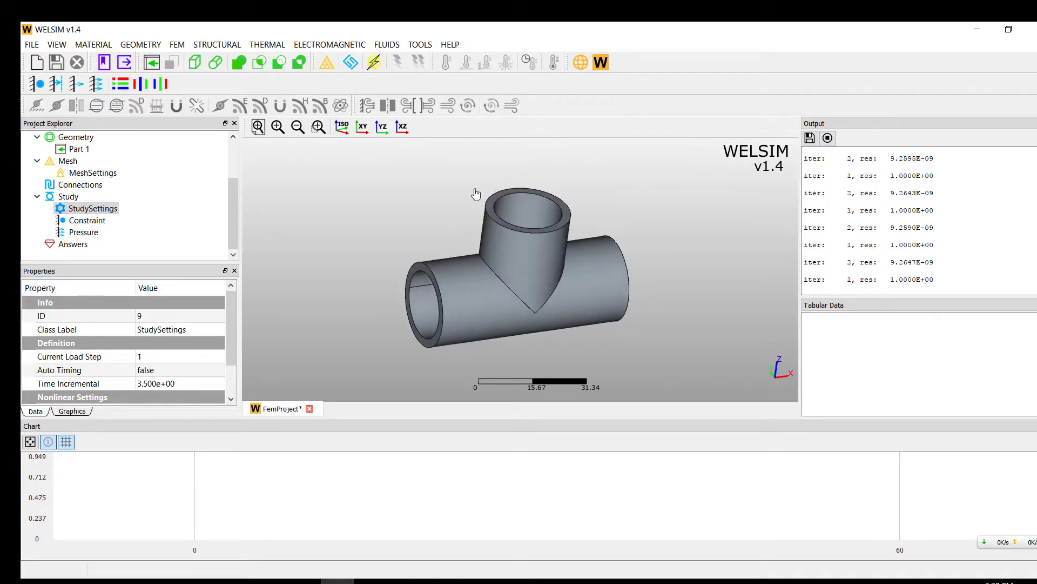
{"action": "middle_click_drag", "start_coordinate": [407, 212], "coordinate": [412, 219]}
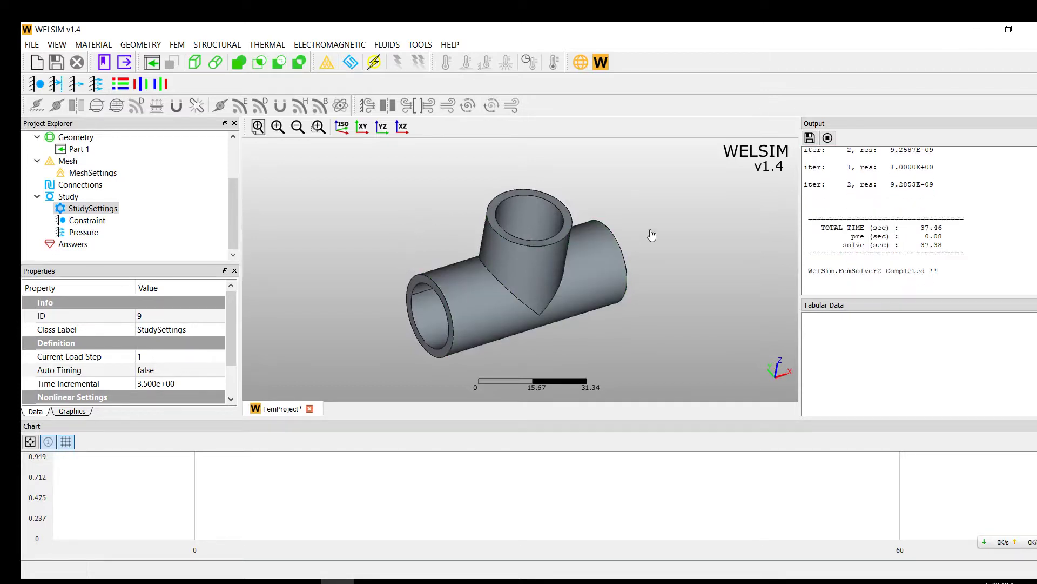
{"action": "middle_click_drag", "start_coordinate": [653, 233], "coordinate": [653, 211]}
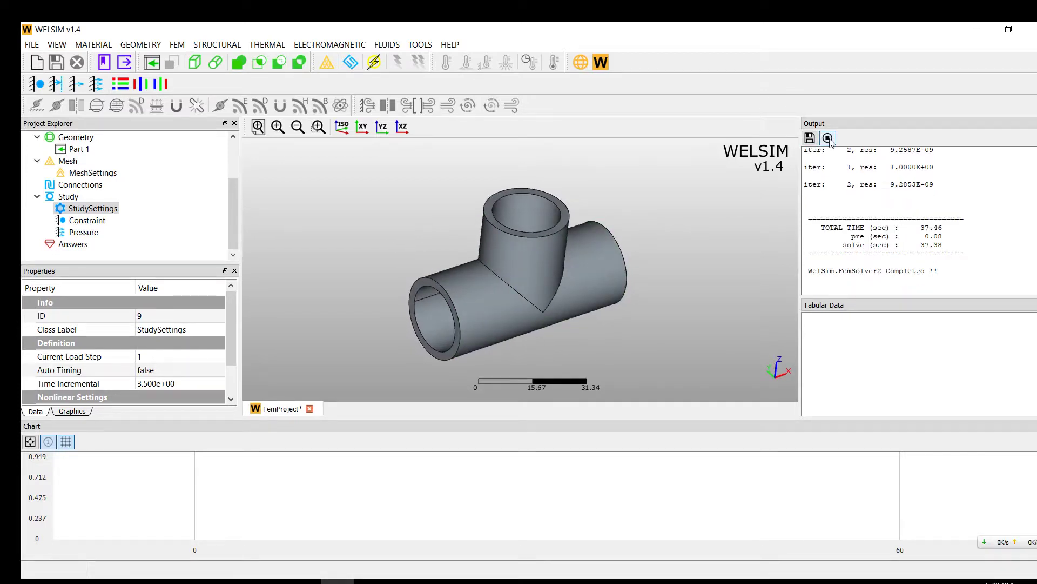
Add a stress result and a deformation result to the answers.
{"action": "left_click", "coordinate": [140, 84]}
{"action": "left_click", "coordinate": [121, 83]}
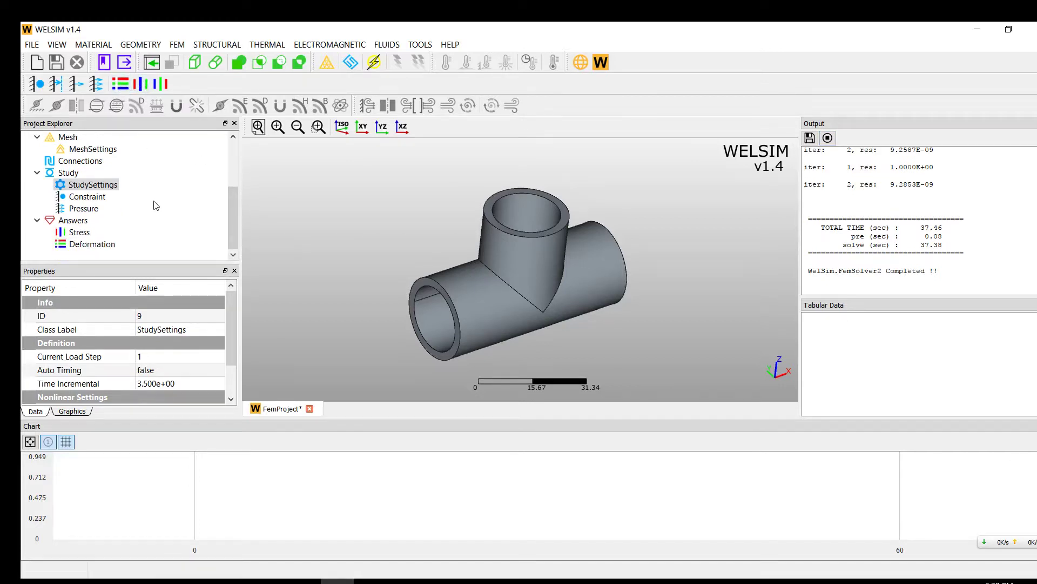
Set the von-Mises stress result's set number to 18 and display its contour on the T-tube.
{"action": "left_click", "coordinate": [97, 234]}
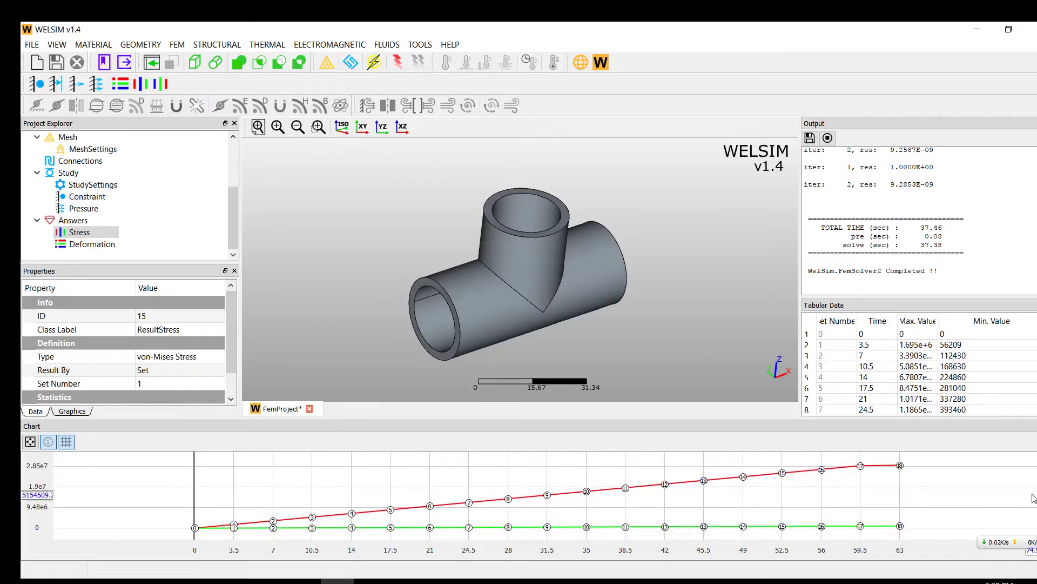
{"action": "scroll", "coordinate": [924, 369], "scroll_direction": "down", "scroll_amount": 4}
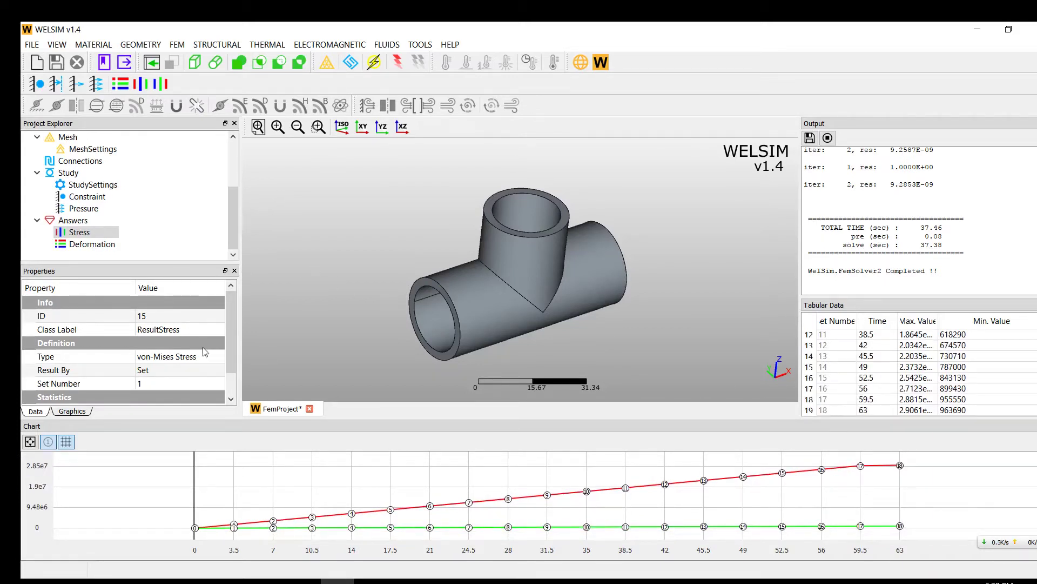
{"action": "left_click", "coordinate": [159, 383]}
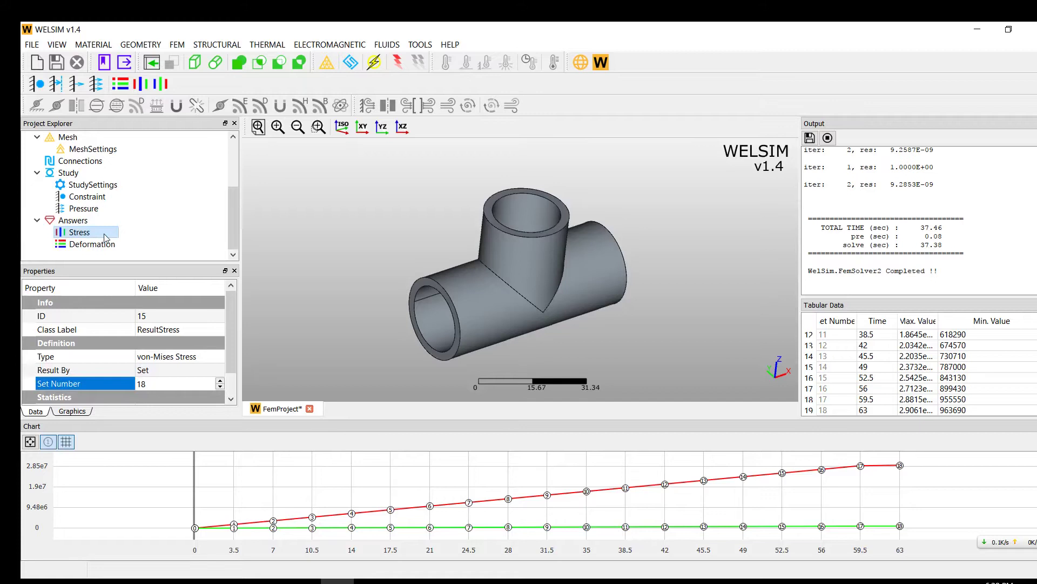
{"action": "left_click", "coordinate": [81, 234]}
Examine the von-Mises stress distribution on the T-tube from several angles, including close up at the branch junction.
{"action": "left_click_drag", "start_coordinate": [414, 269], "coordinate": [424, 299]}
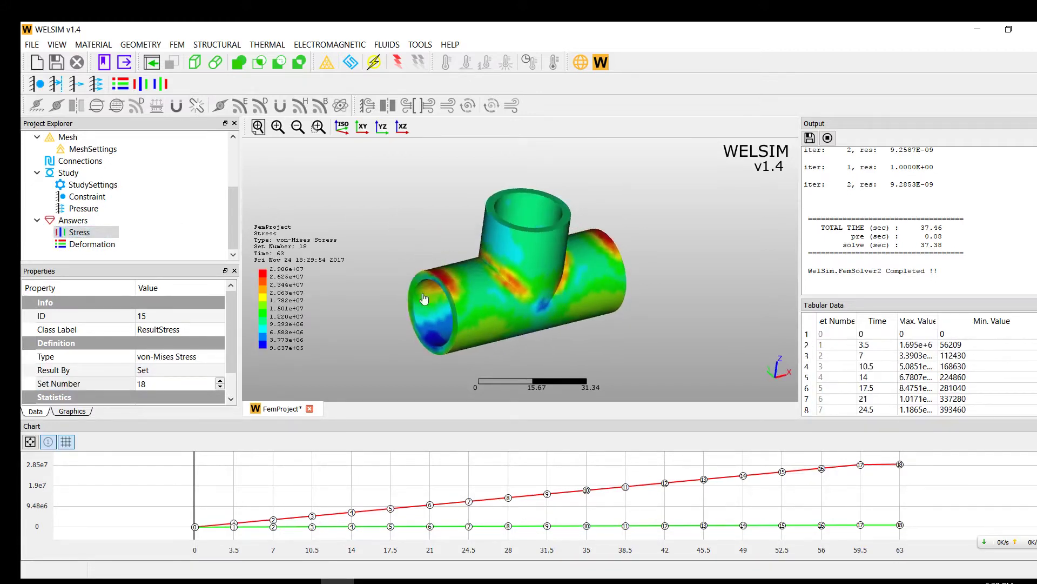
{"action": "left_click_drag", "start_coordinate": [655, 256], "coordinate": [577, 330]}
{"action": "mouse_move", "coordinate": [485, 340]}
{"action": "left_mouse_down"}
{"action": "mouse_move", "coordinate": [513, 286]}
{"action": "mouse_move", "coordinate": [494, 347]}
{"action": "mouse_move", "coordinate": [485, 346]}
{"action": "left_mouse_up"}
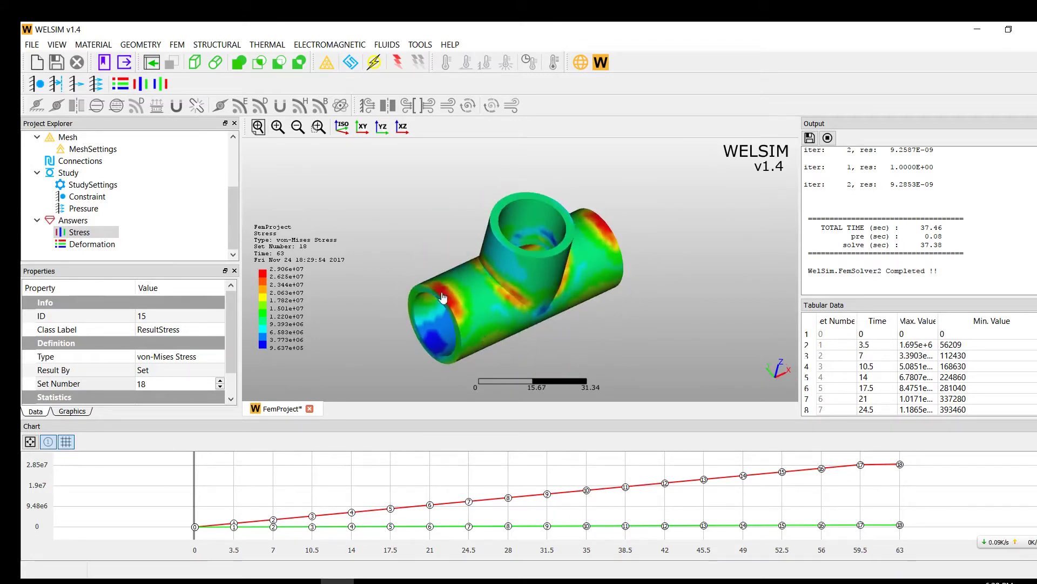
{"action": "left_click_drag", "start_coordinate": [449, 298], "coordinate": [411, 302]}
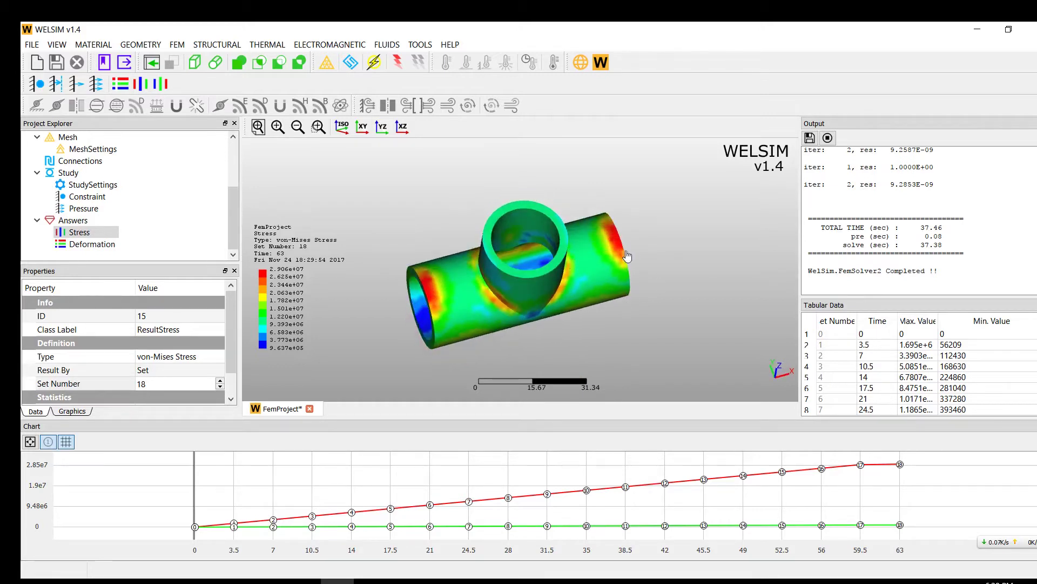
{"action": "scroll", "coordinate": [645, 312], "scroll_direction": "up", "scroll_amount": 5}
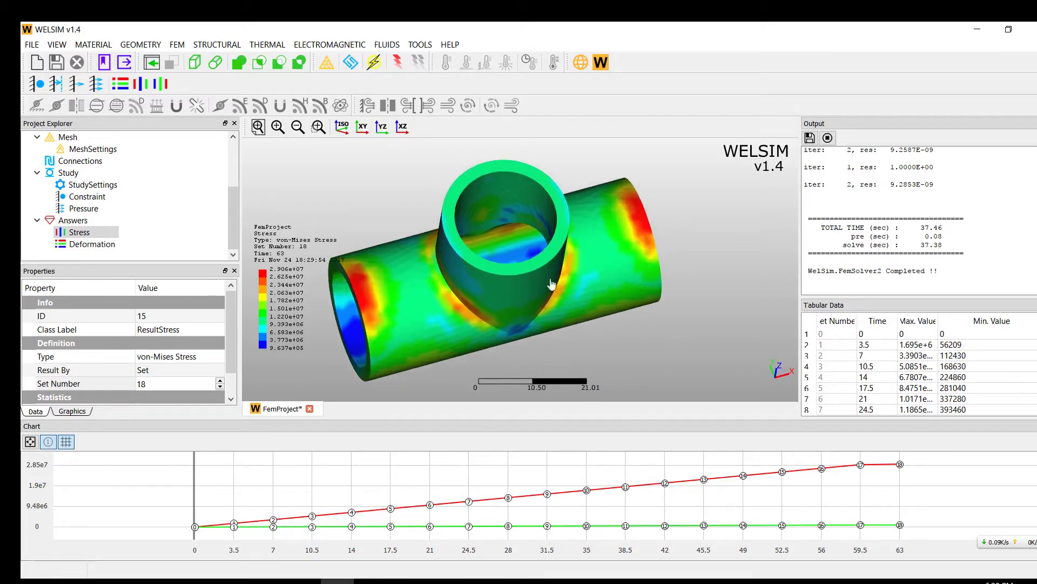
{"action": "left_click_drag", "start_coordinate": [446, 273], "coordinate": [416, 222]}
{"action": "scroll", "coordinate": [451, 279], "scroll_direction": "up", "scroll_amount": 4}
{"action": "left_click_drag", "start_coordinate": [641, 290], "coordinate": [600, 302]}
{"action": "scroll", "coordinate": [380, 303], "scroll_direction": "down", "scroll_amount": 1}
Set the total deformation result's set number to 18 and display its contour on the T-tube.
{"action": "left_click", "coordinate": [91, 244]}
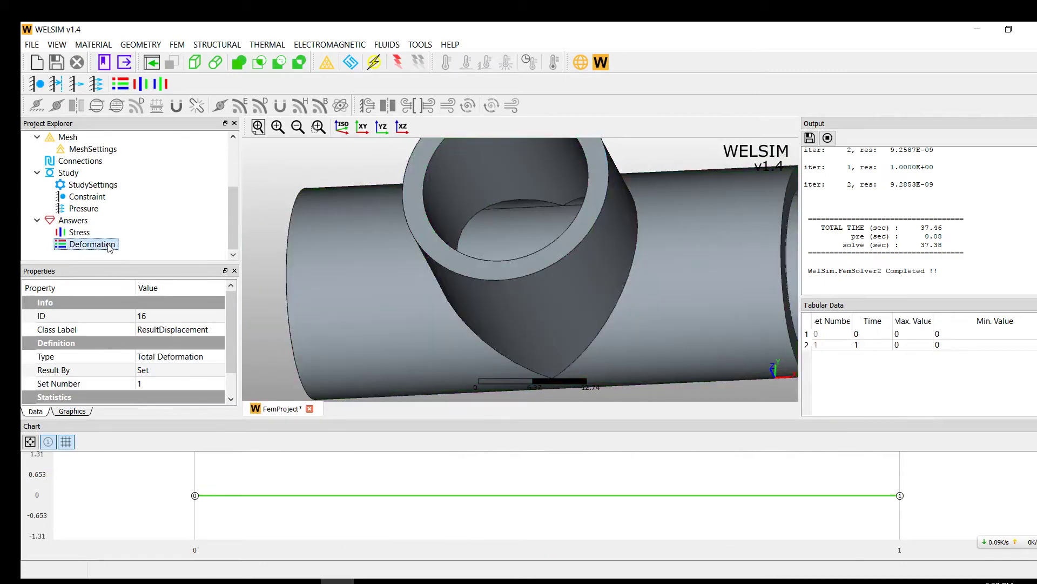
{"action": "left_click_drag", "start_coordinate": [347, 255], "coordinate": [350, 321]}
{"action": "left_click", "coordinate": [154, 384]}
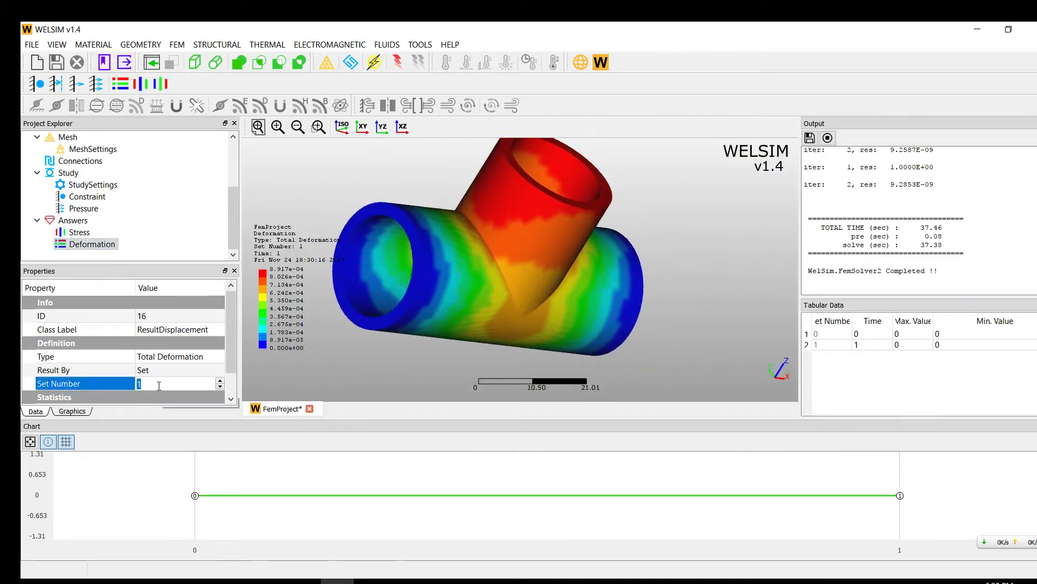
{"action": "type", "text": "18"}
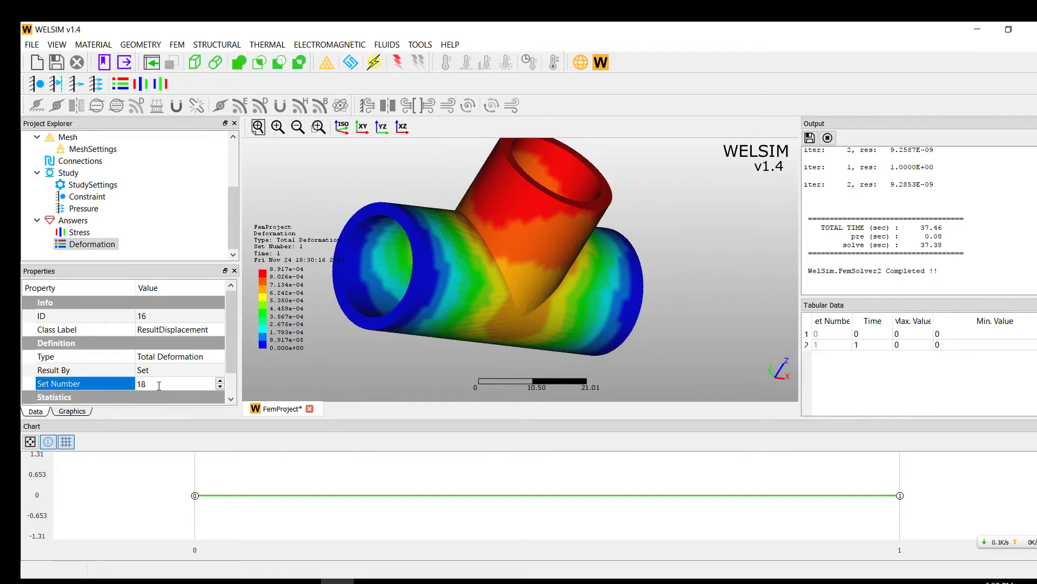
{"action": "left_click", "coordinate": [103, 246]}
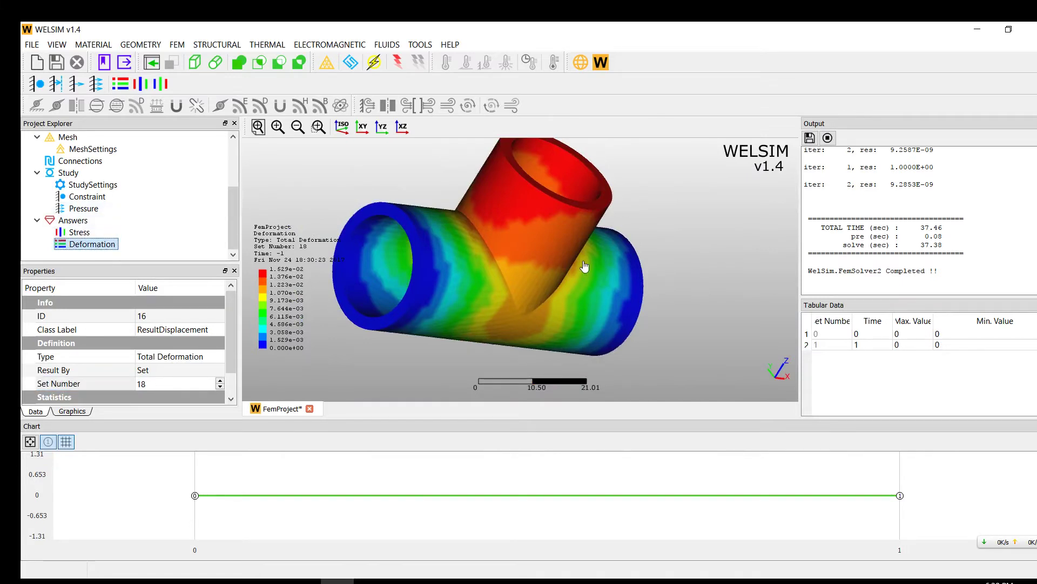
Examine the total deformation contour from several angles and review the result's maximum and minimum values.
{"action": "left_click_drag", "start_coordinate": [555, 248], "coordinate": [452, 272]}
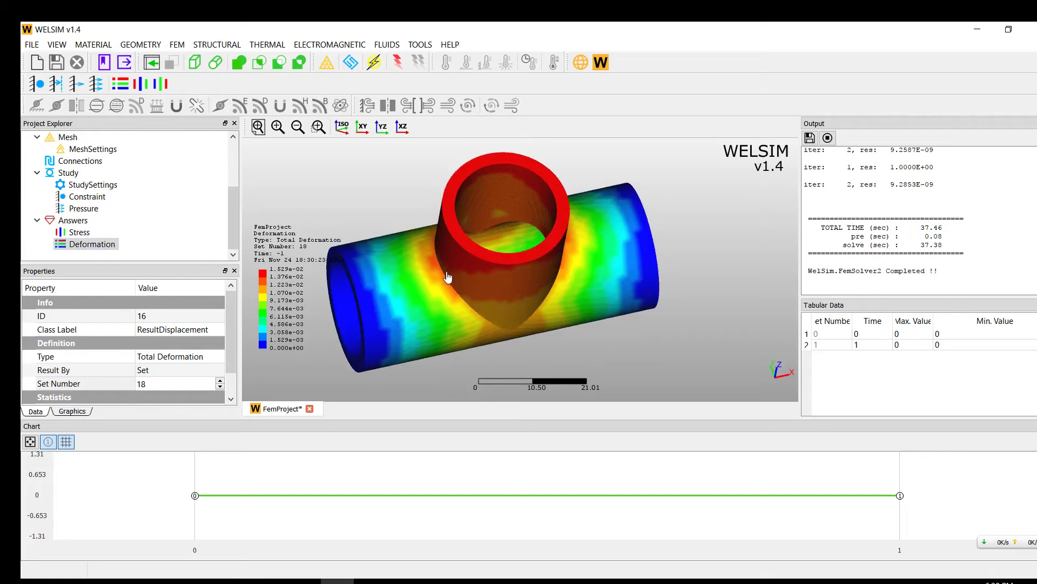
{"action": "scroll", "coordinate": [447, 277], "scroll_direction": "up", "scroll_amount": 3}
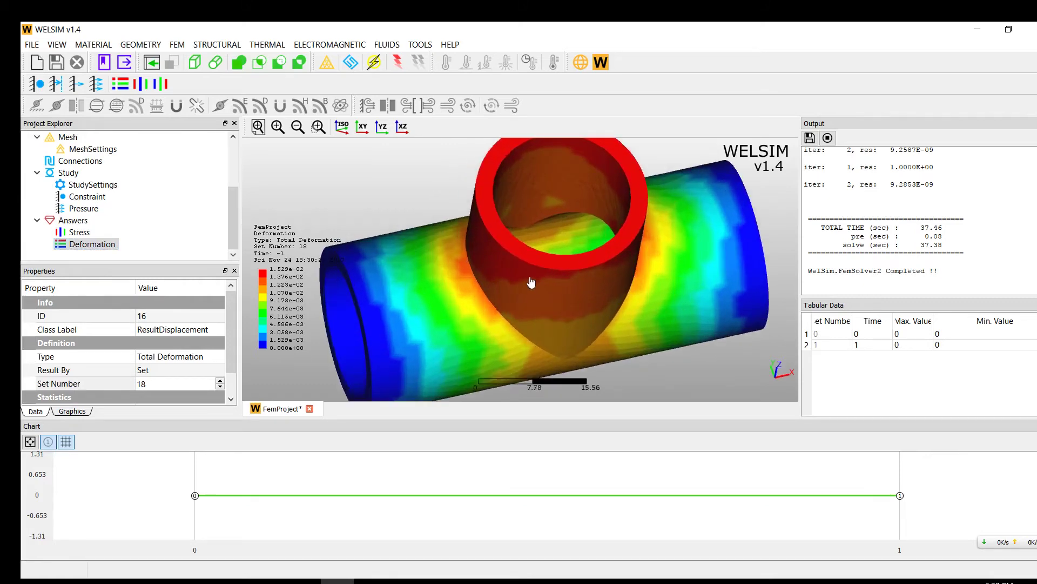
{"action": "scroll", "coordinate": [543, 271], "scroll_direction": "down", "scroll_amount": 3}
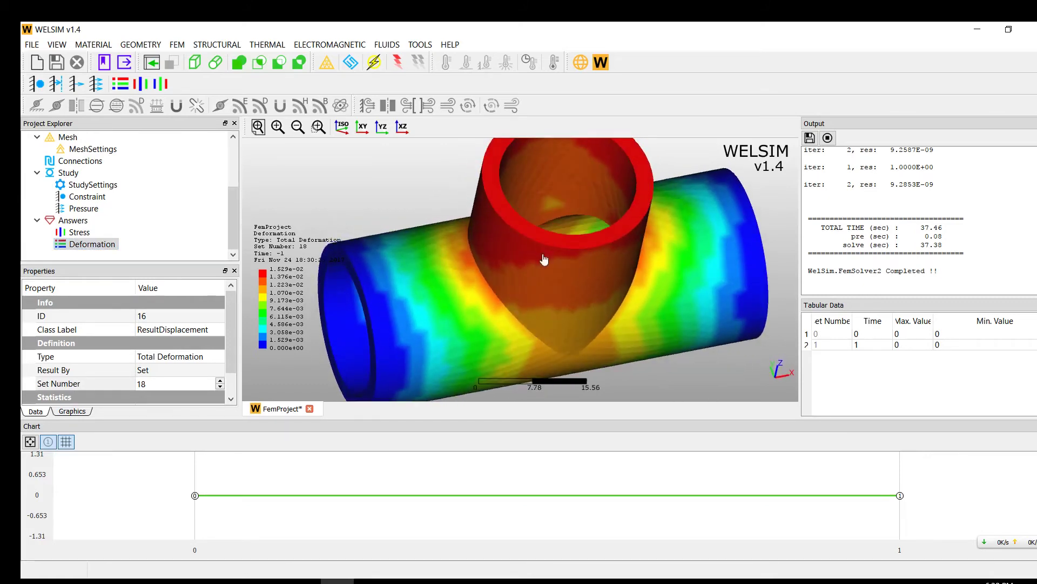
{"action": "mouse_move", "coordinate": [555, 264]}
{"action": "left_mouse_down"}
{"action": "mouse_move", "coordinate": [556, 232]}
{"action": "mouse_move", "coordinate": [542, 239]}
{"action": "mouse_move", "coordinate": [502, 224]}
{"action": "mouse_move", "coordinate": [621, 238]}
{"action": "mouse_move", "coordinate": [519, 232]}
{"action": "mouse_move", "coordinate": [556, 259]}
{"action": "mouse_move", "coordinate": [615, 252]}
{"action": "mouse_move", "coordinate": [542, 260]}
{"action": "left_mouse_up"}
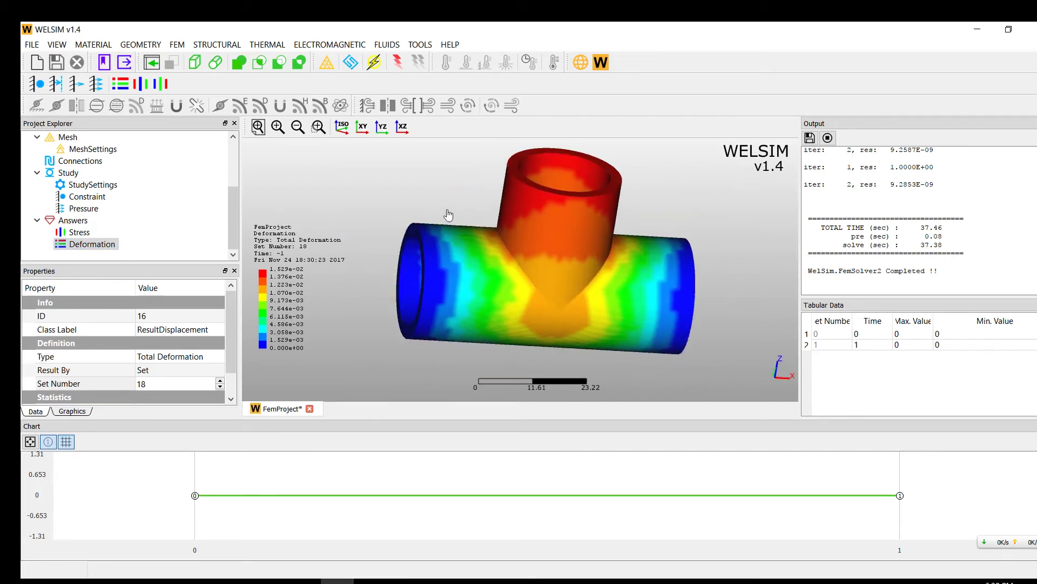
{"action": "left_click_drag", "start_coordinate": [451, 217], "coordinate": [514, 209]}
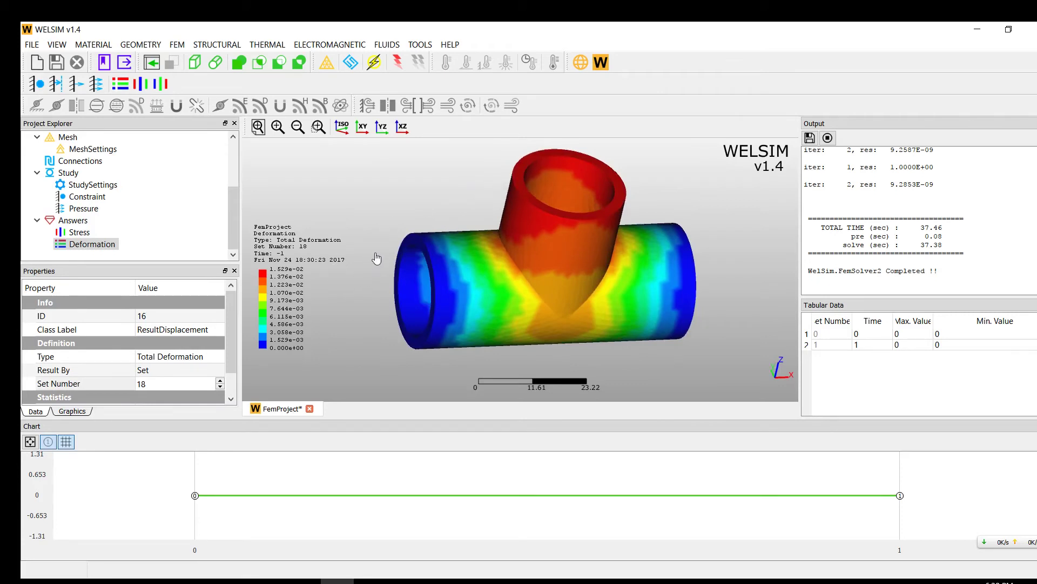
{"action": "left_click_drag", "start_coordinate": [376, 259], "coordinate": [385, 271]}
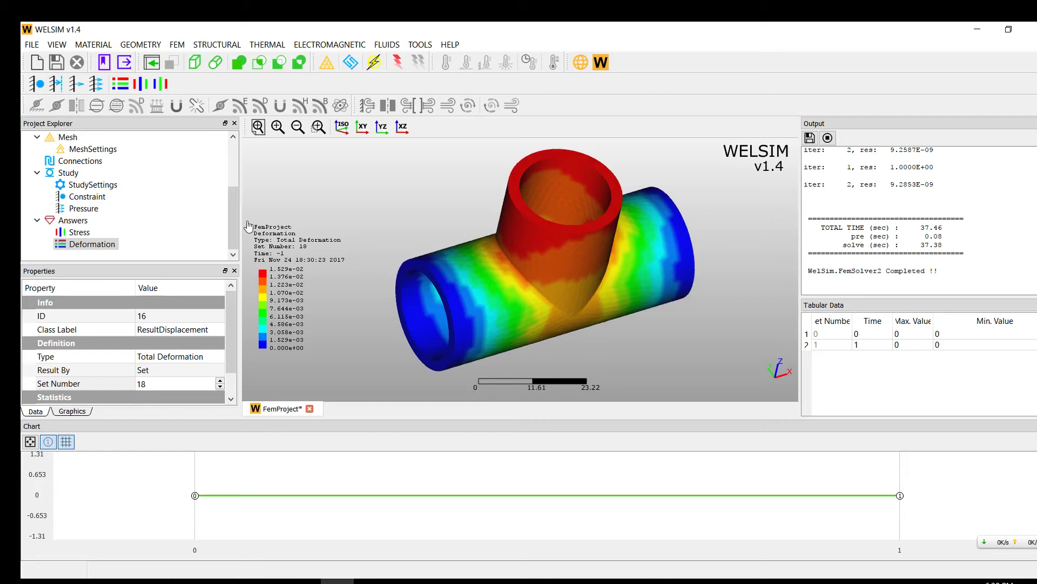
{"action": "left_click_drag", "start_coordinate": [153, 262], "coordinate": [152, 257]}
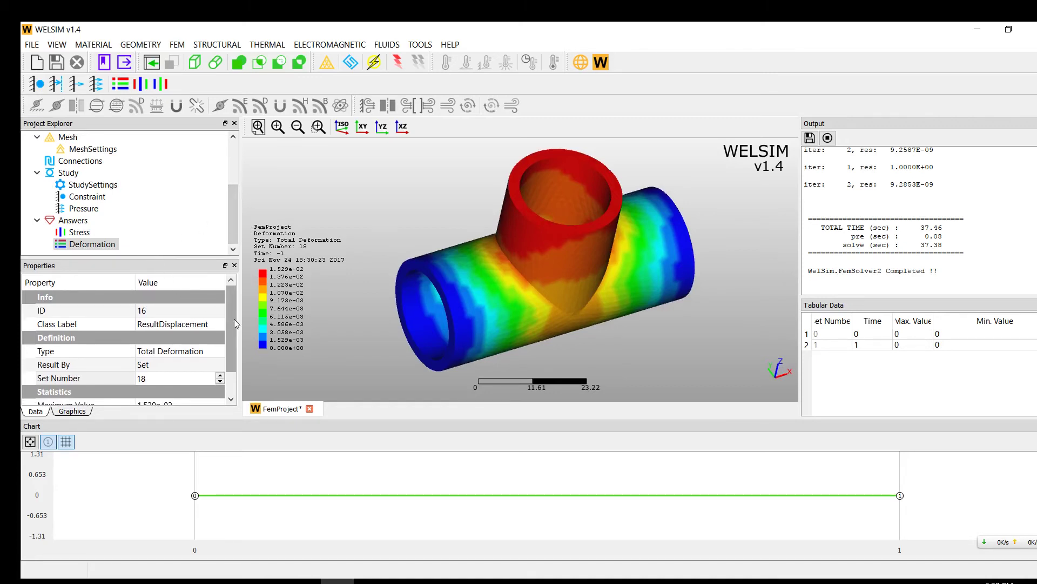
{"action": "left_click_drag", "start_coordinate": [230, 320], "coordinate": [232, 325]}
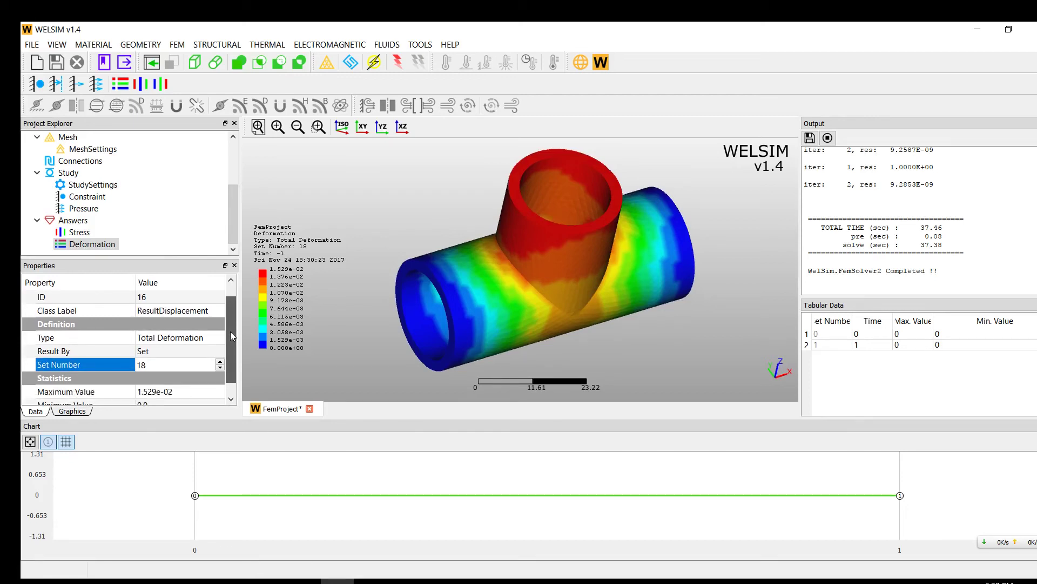
{"action": "left_click_drag", "start_coordinate": [230, 332], "coordinate": [231, 348]}
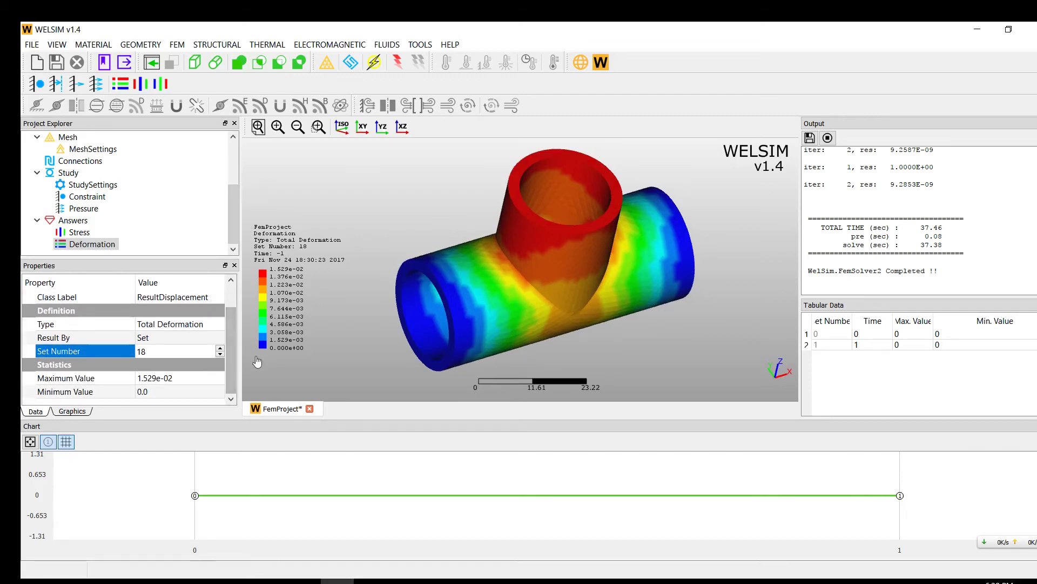